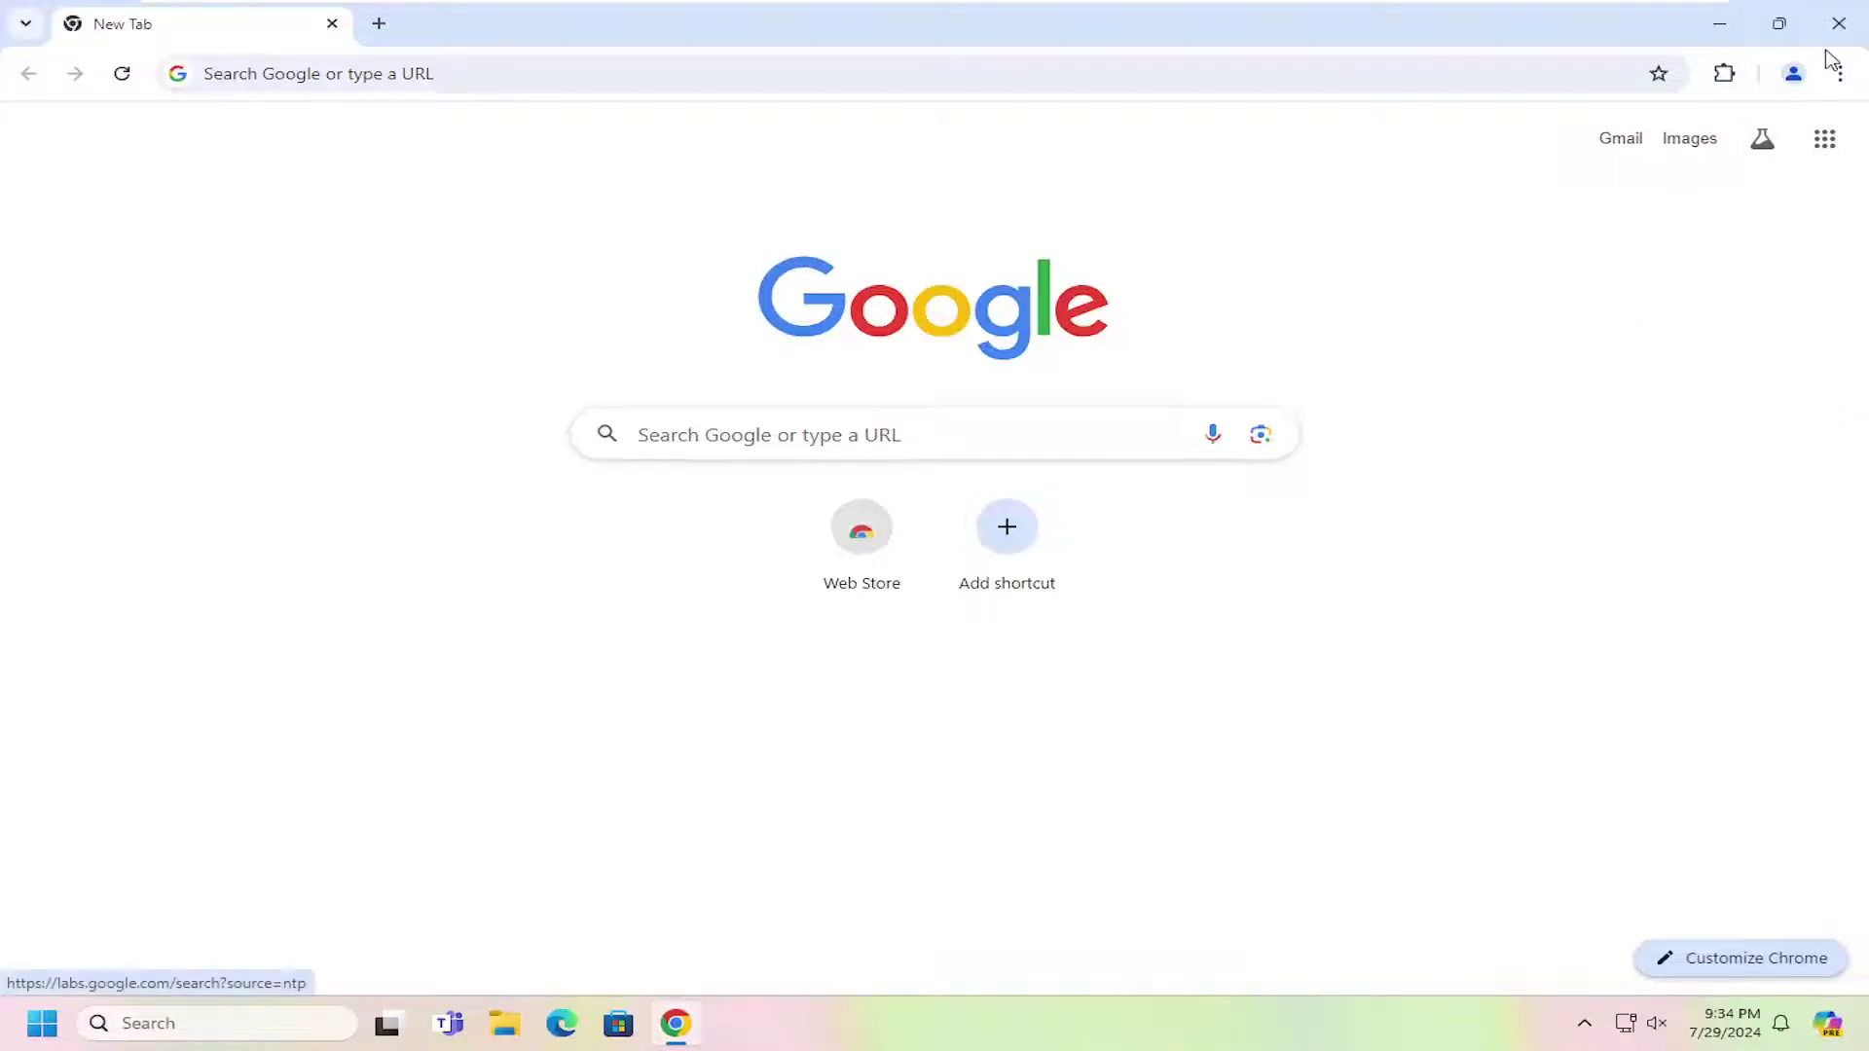
- Close the browser, find 'reged' in Start, and run Registry Editor as administrator, approving UAC
{"action": "left_click", "coordinate": [1837, 24]}
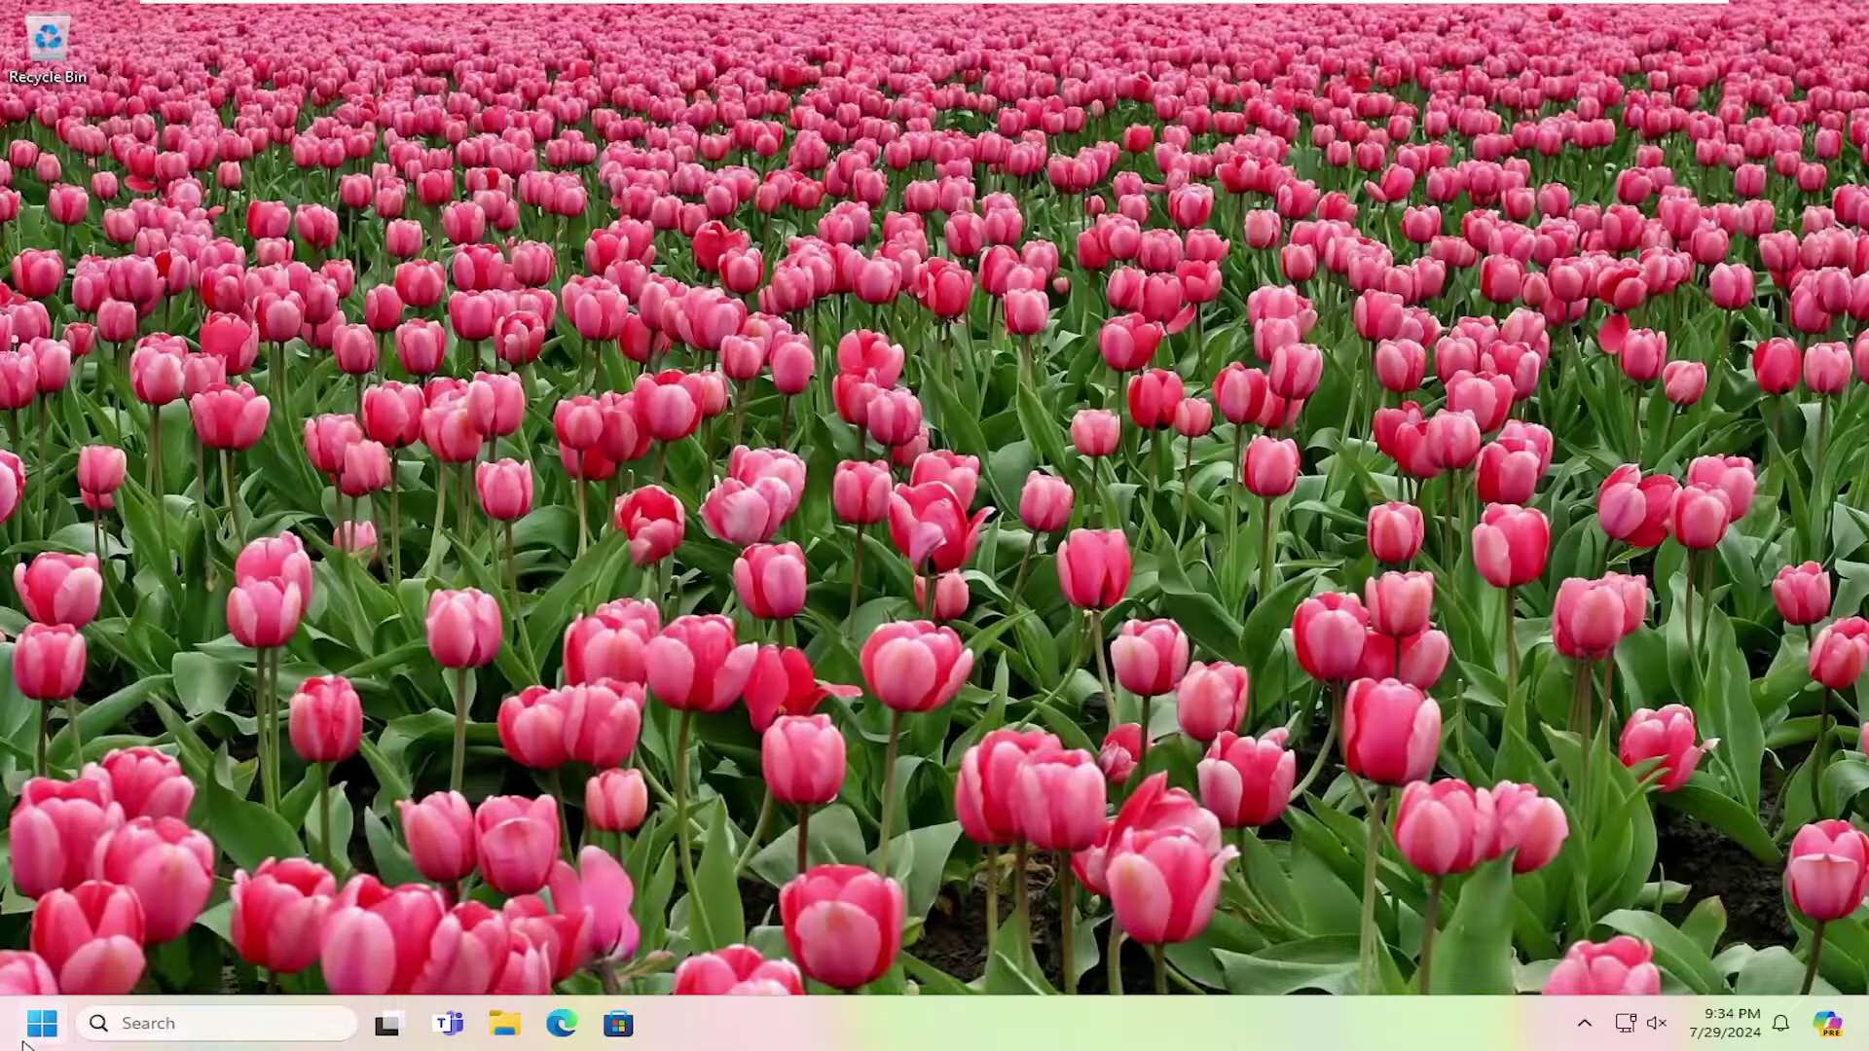
{"action": "left_click", "coordinate": [25, 1043]}
{"action": "type", "text": "regedit"}
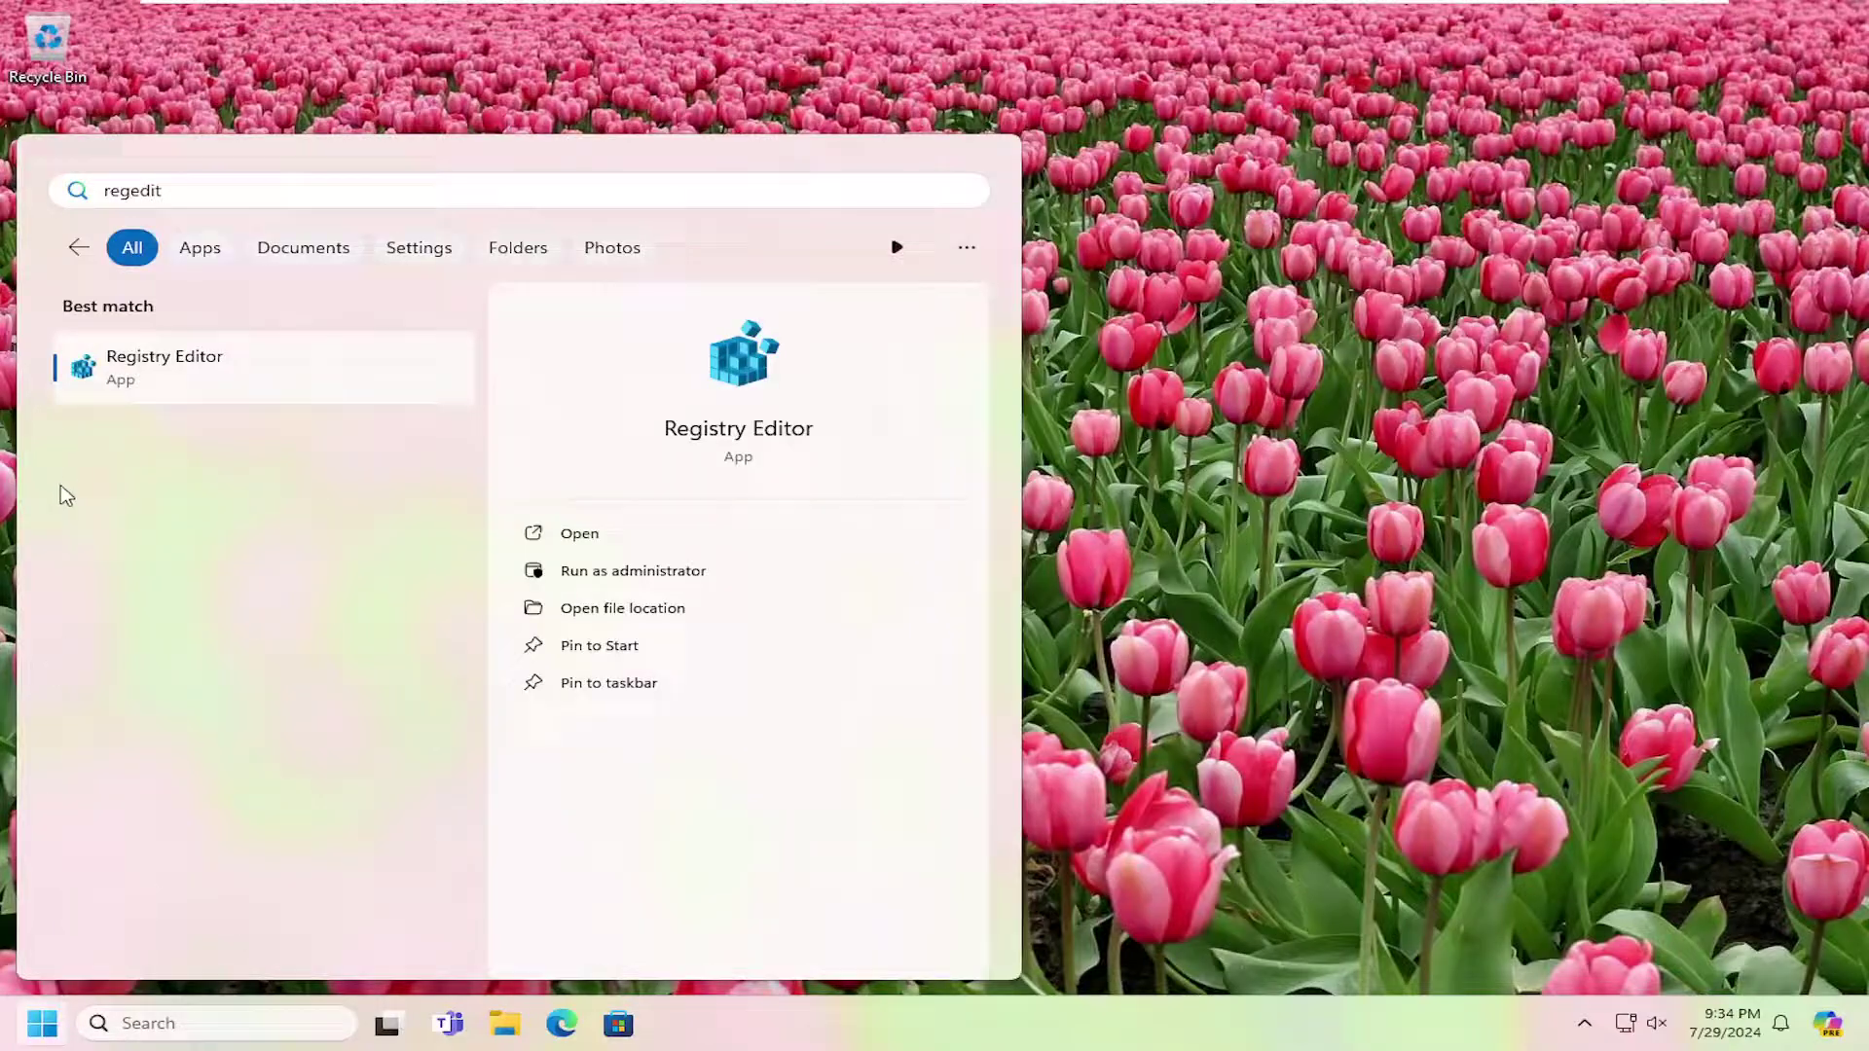
{"action": "right_click", "coordinate": [128, 379]}
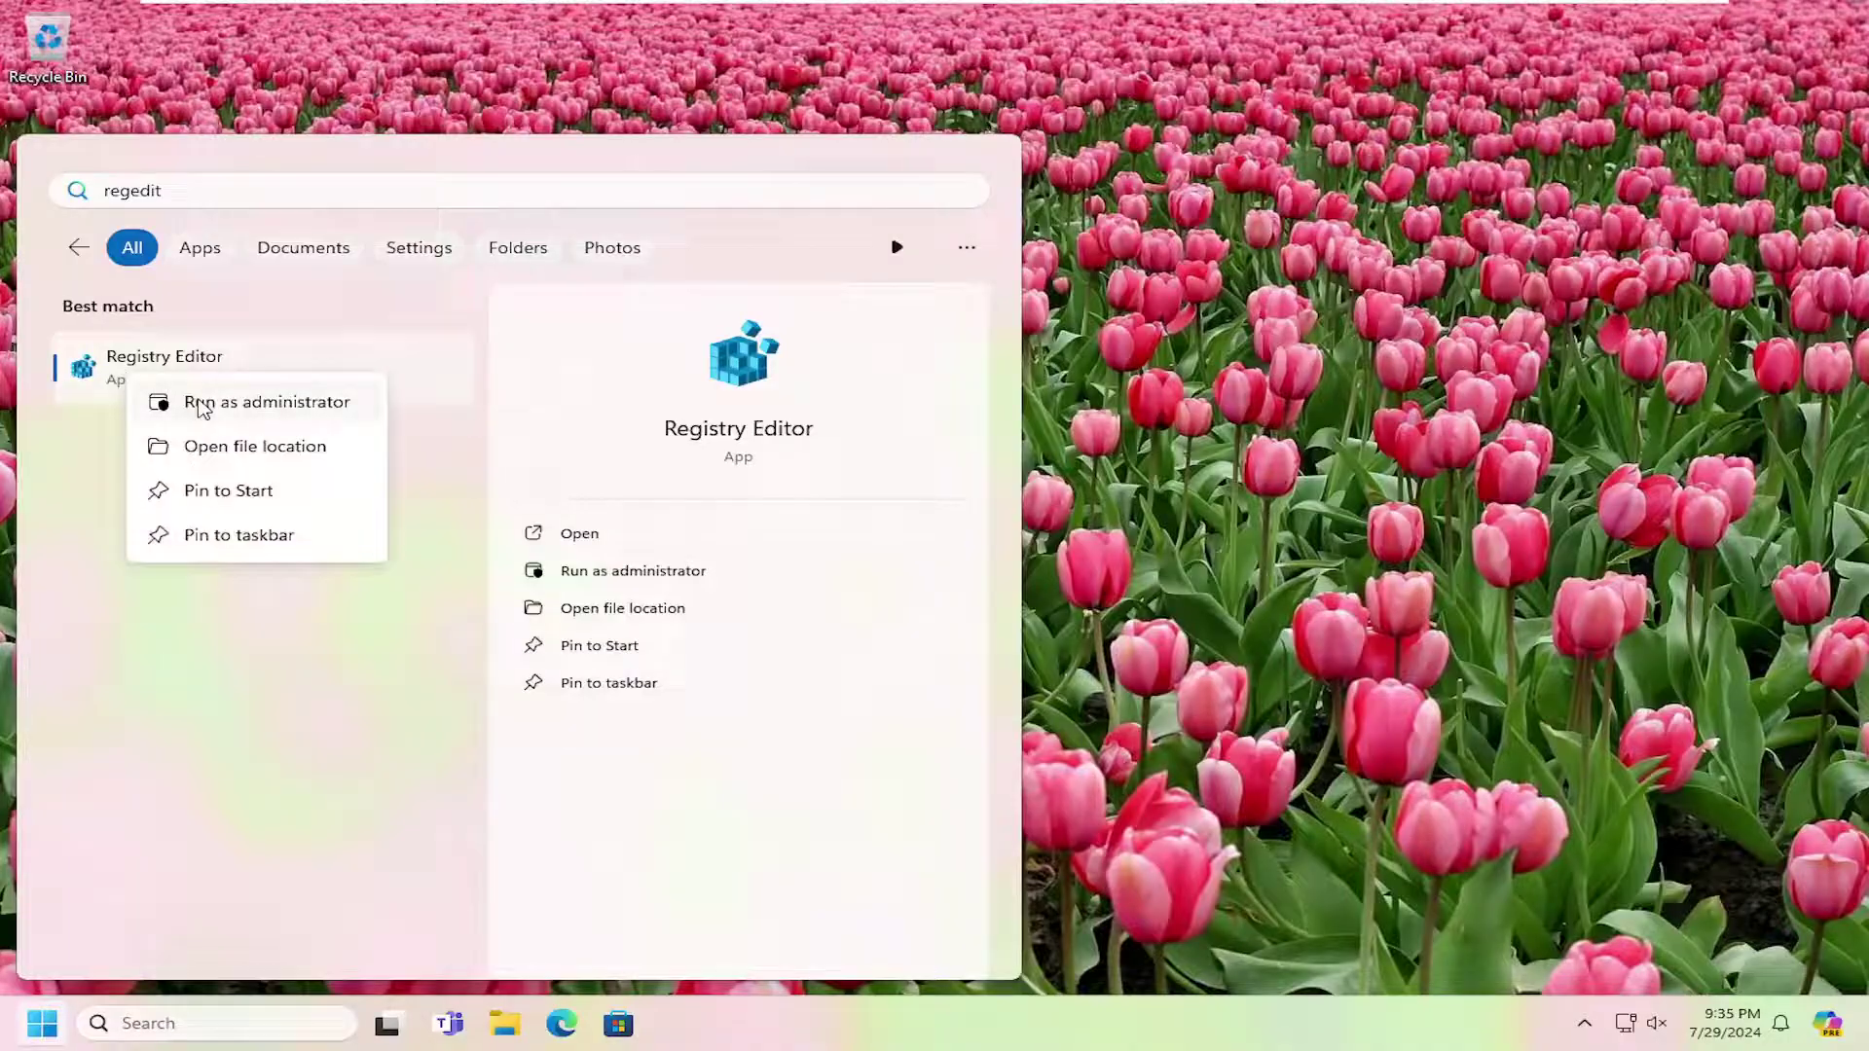
{"action": "left_click", "coordinate": [199, 407]}
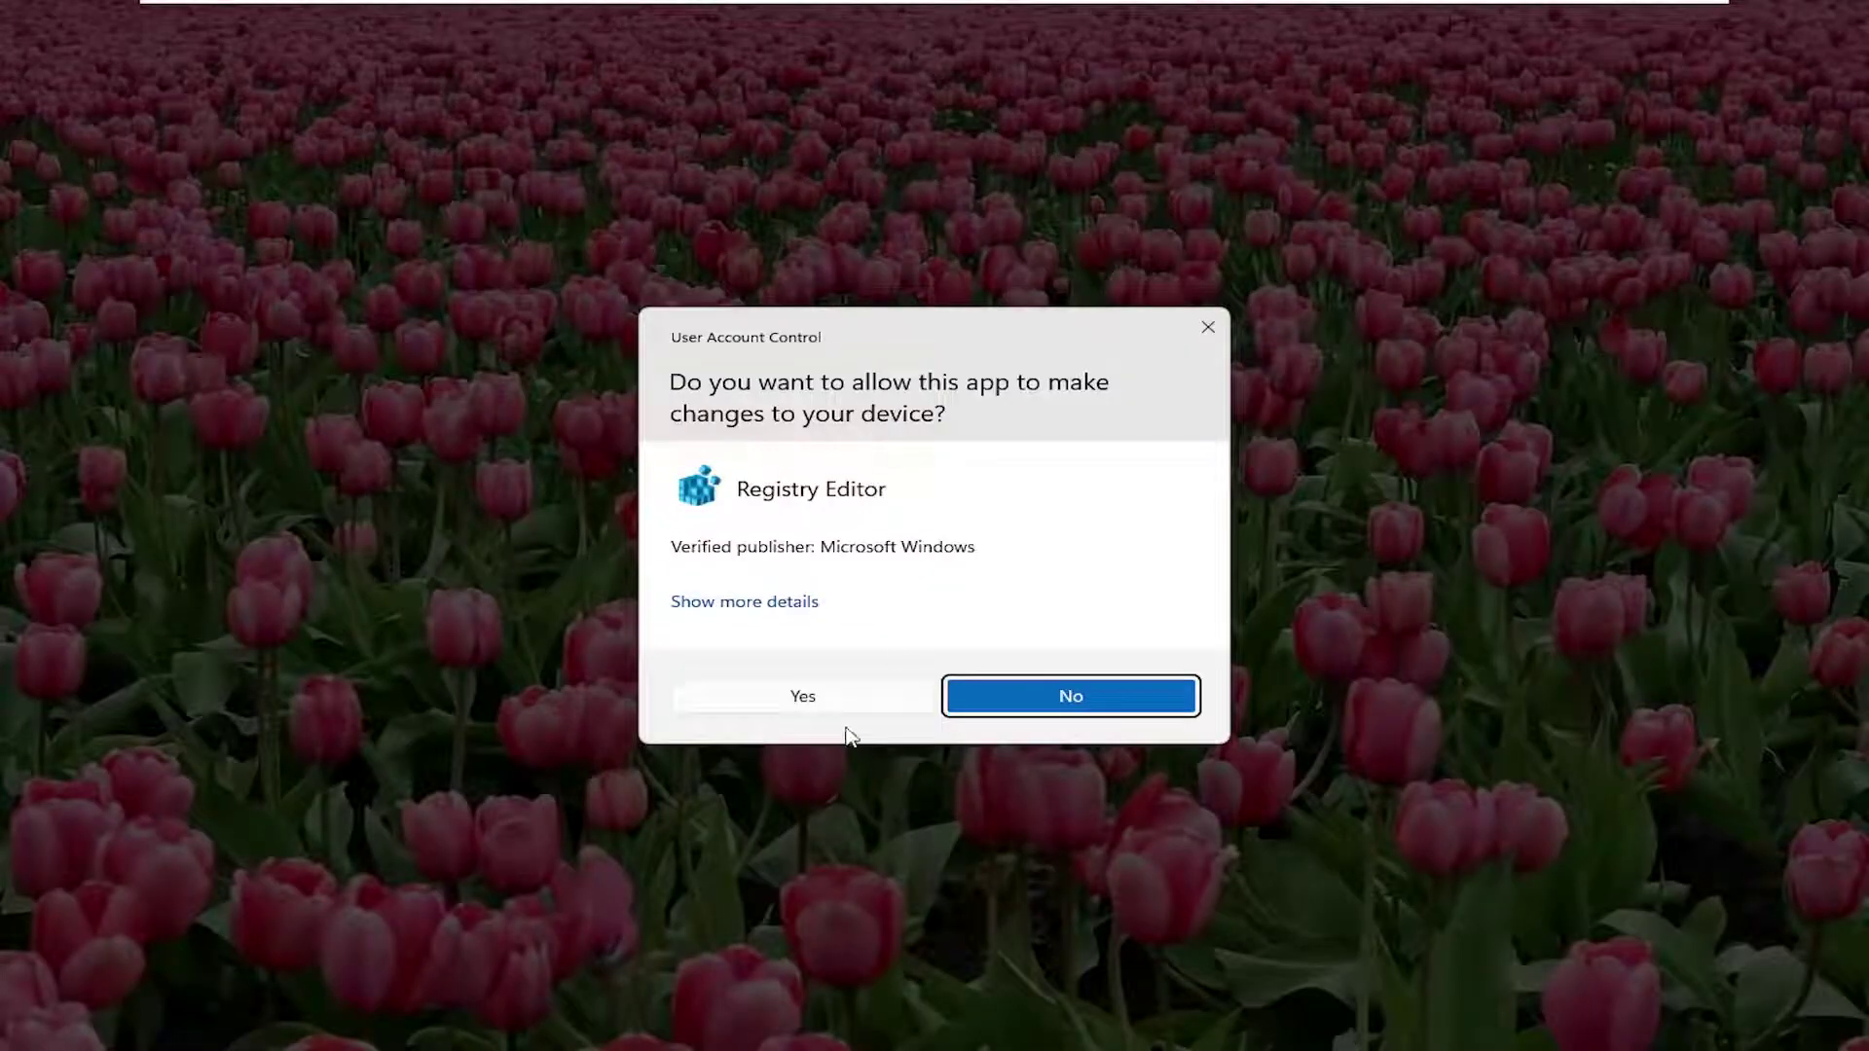
{"action": "left_click", "coordinate": [752, 705]}
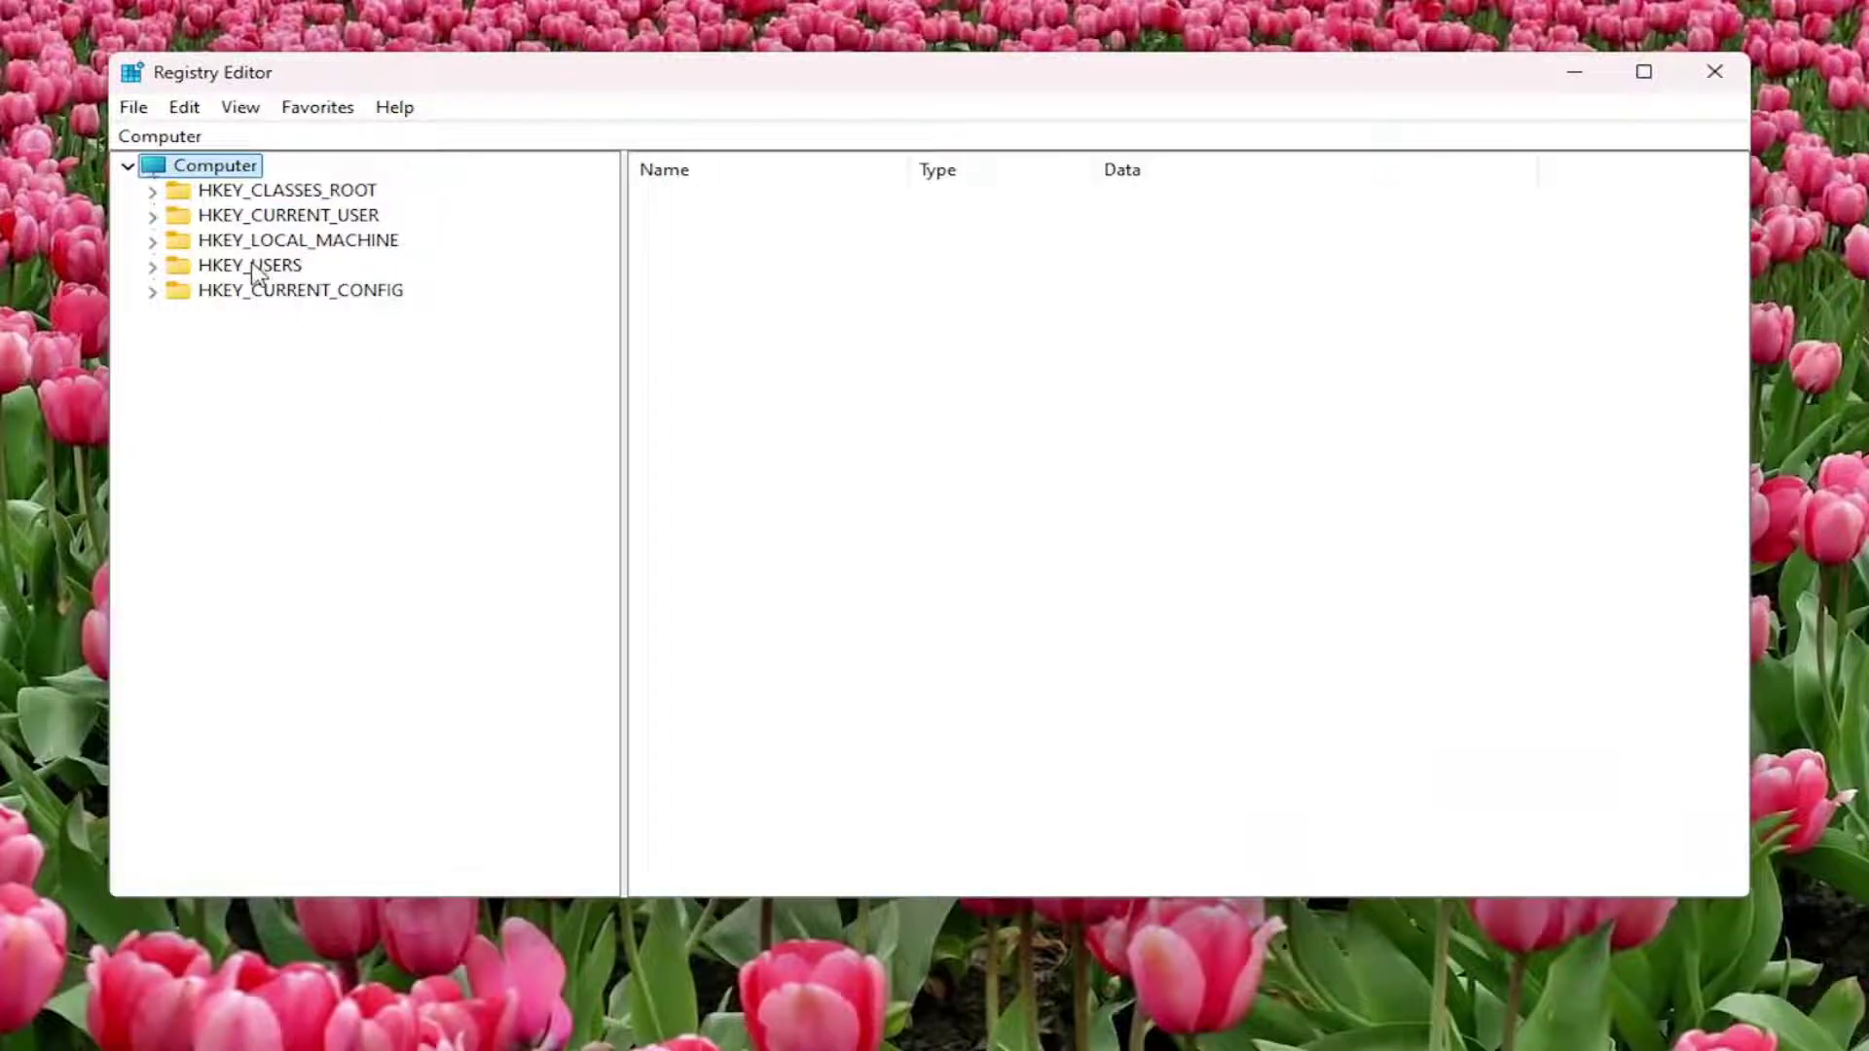
{"action": "left_click", "coordinate": [127, 115]}
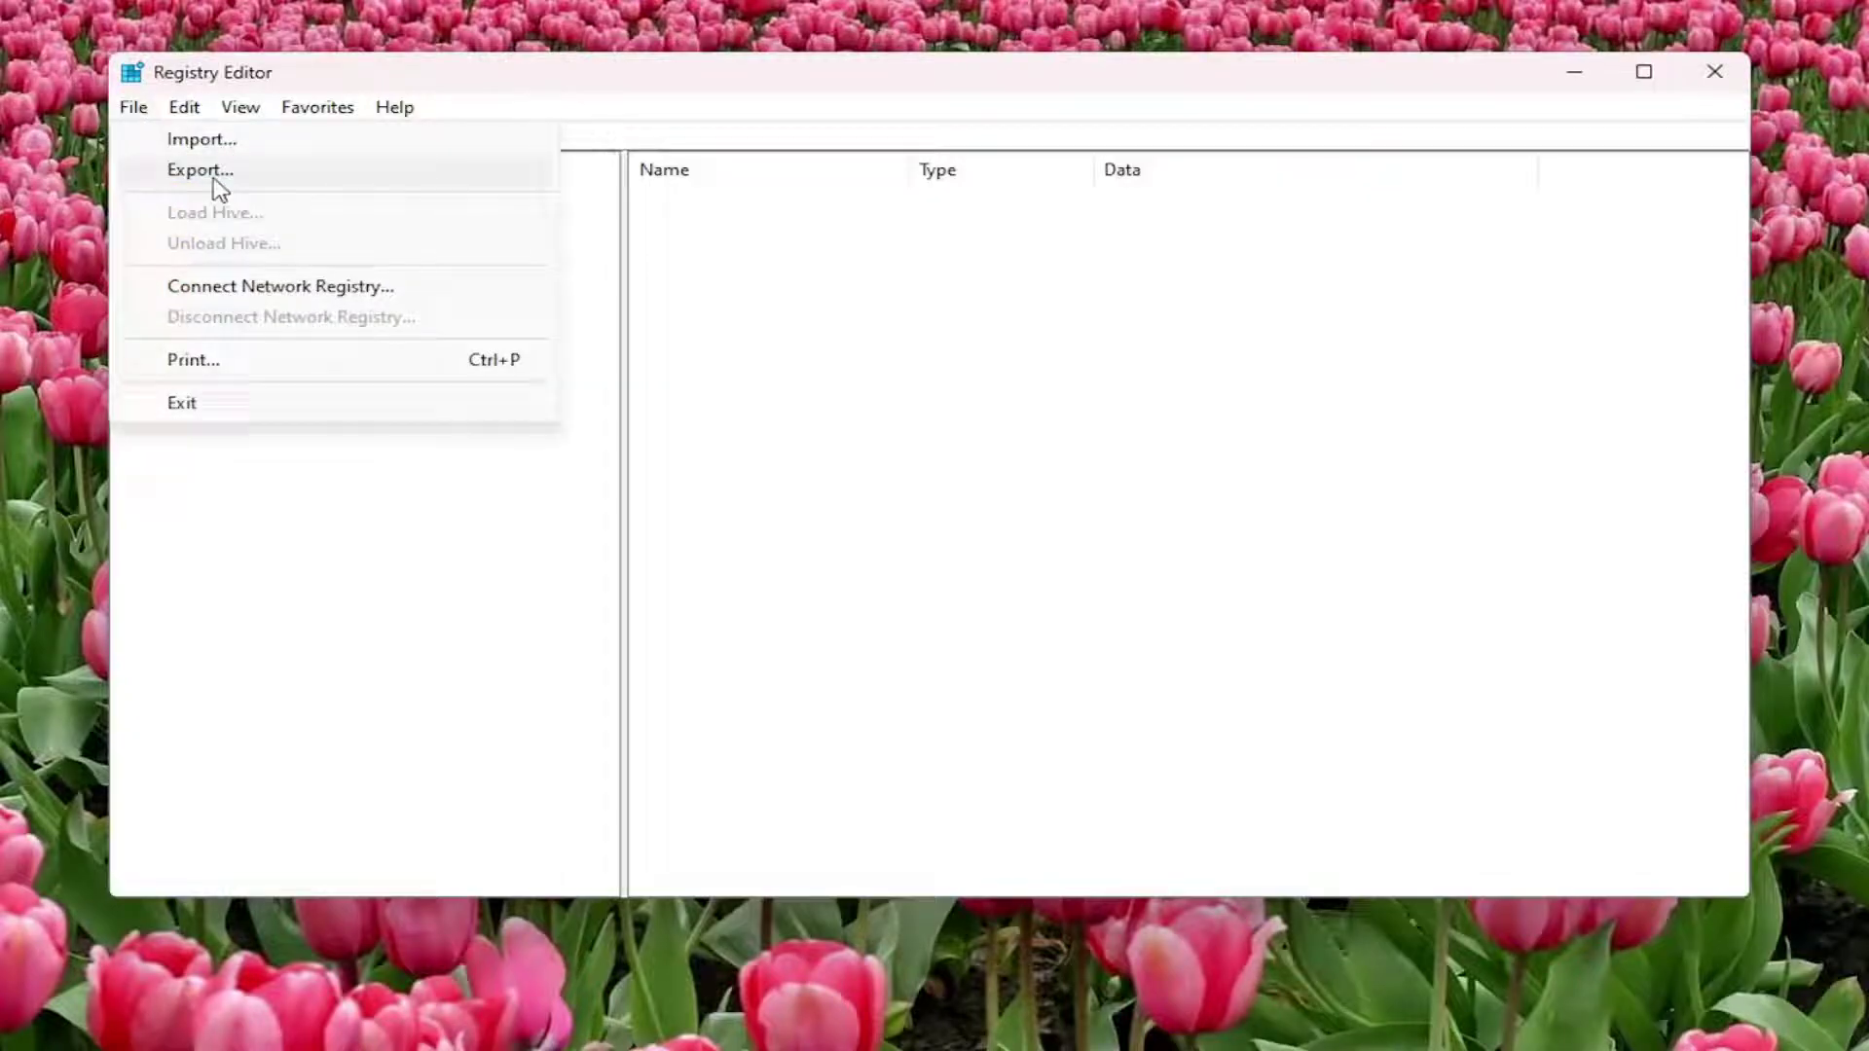
{"action": "left_click", "coordinate": [198, 171]}
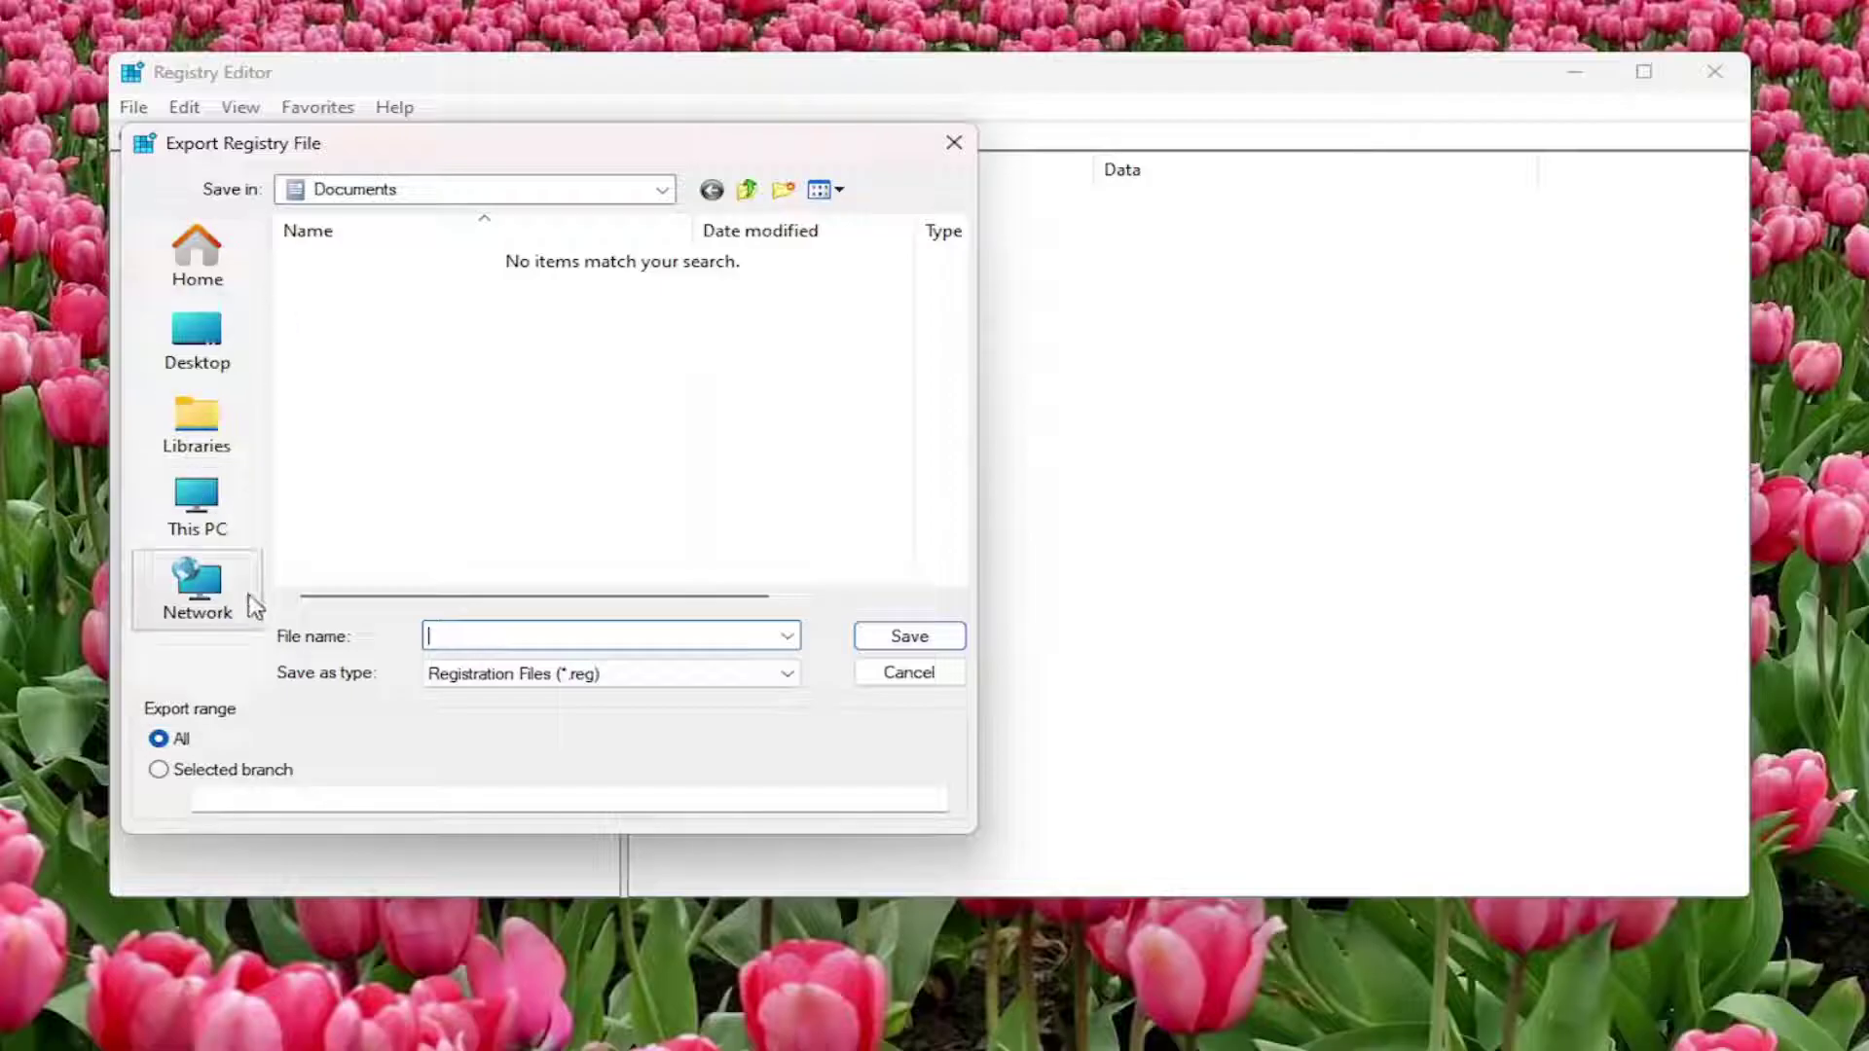
{"action": "left_click", "coordinate": [888, 673]}
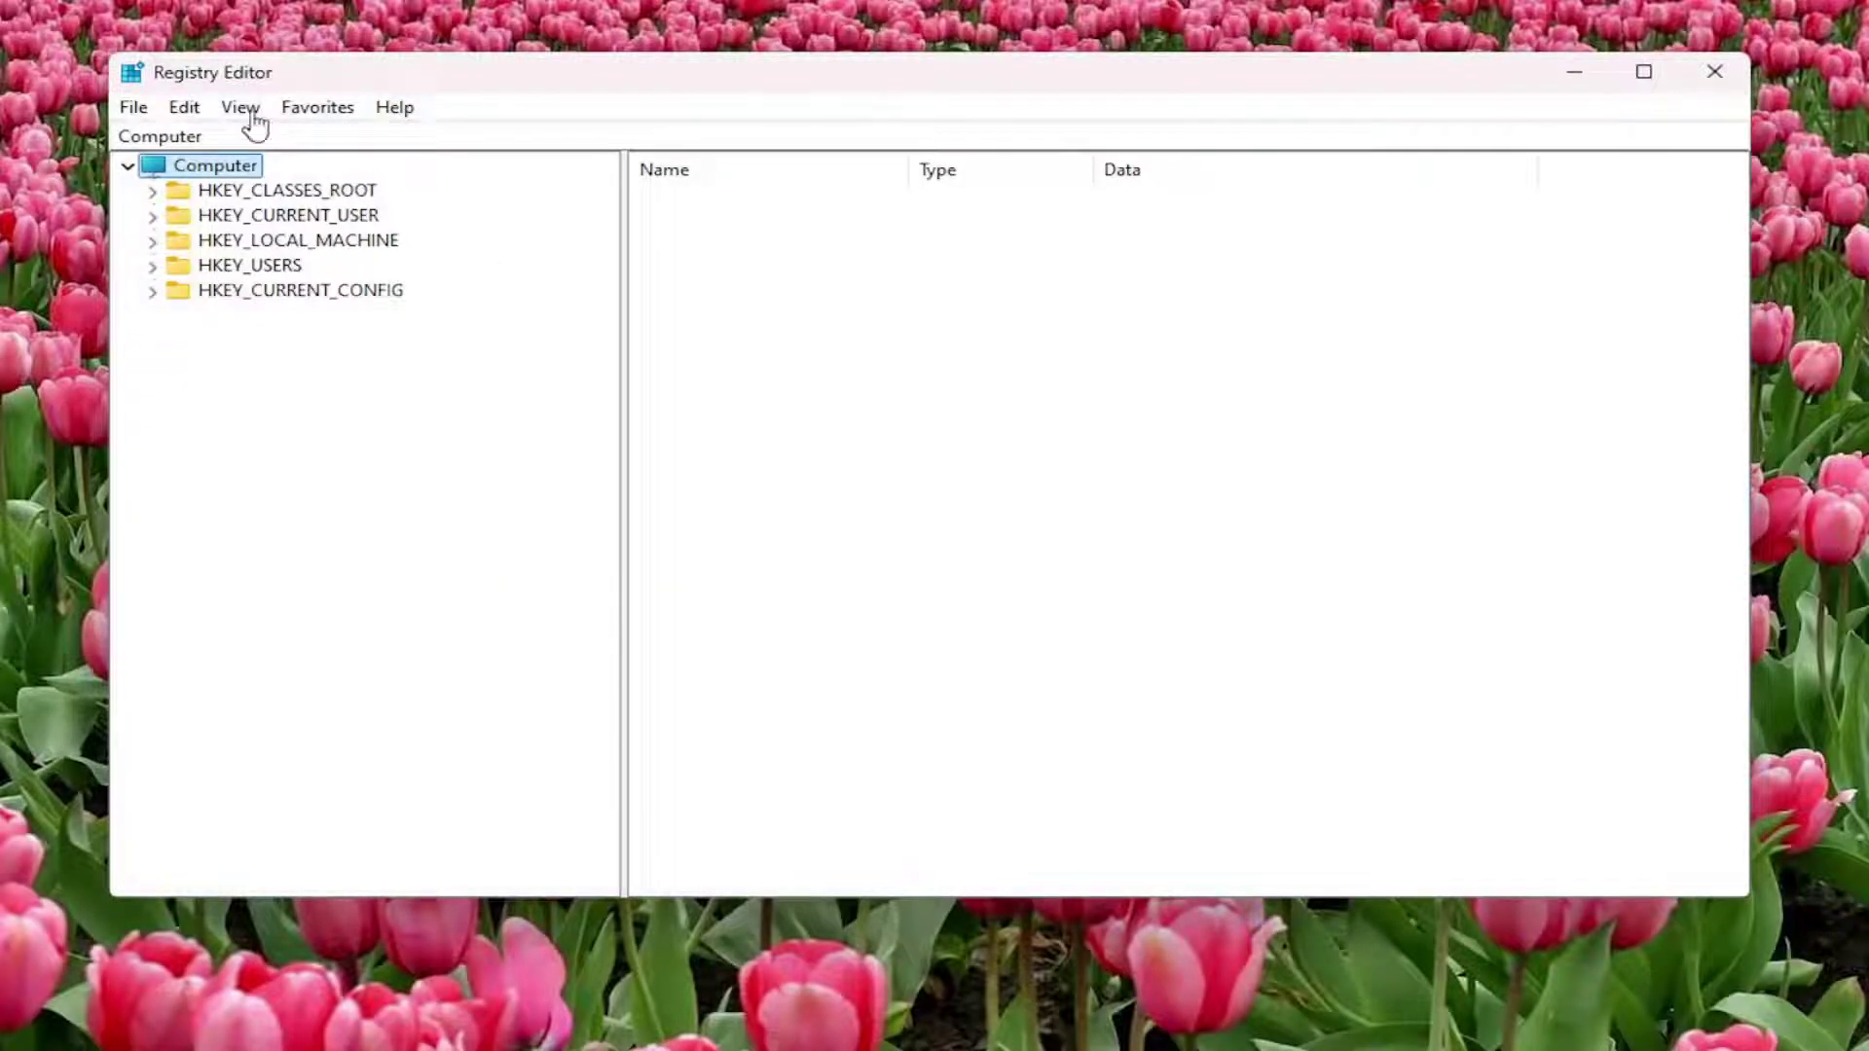
{"action": "left_click", "coordinate": [136, 107]}
{"action": "left_click", "coordinate": [175, 138]}
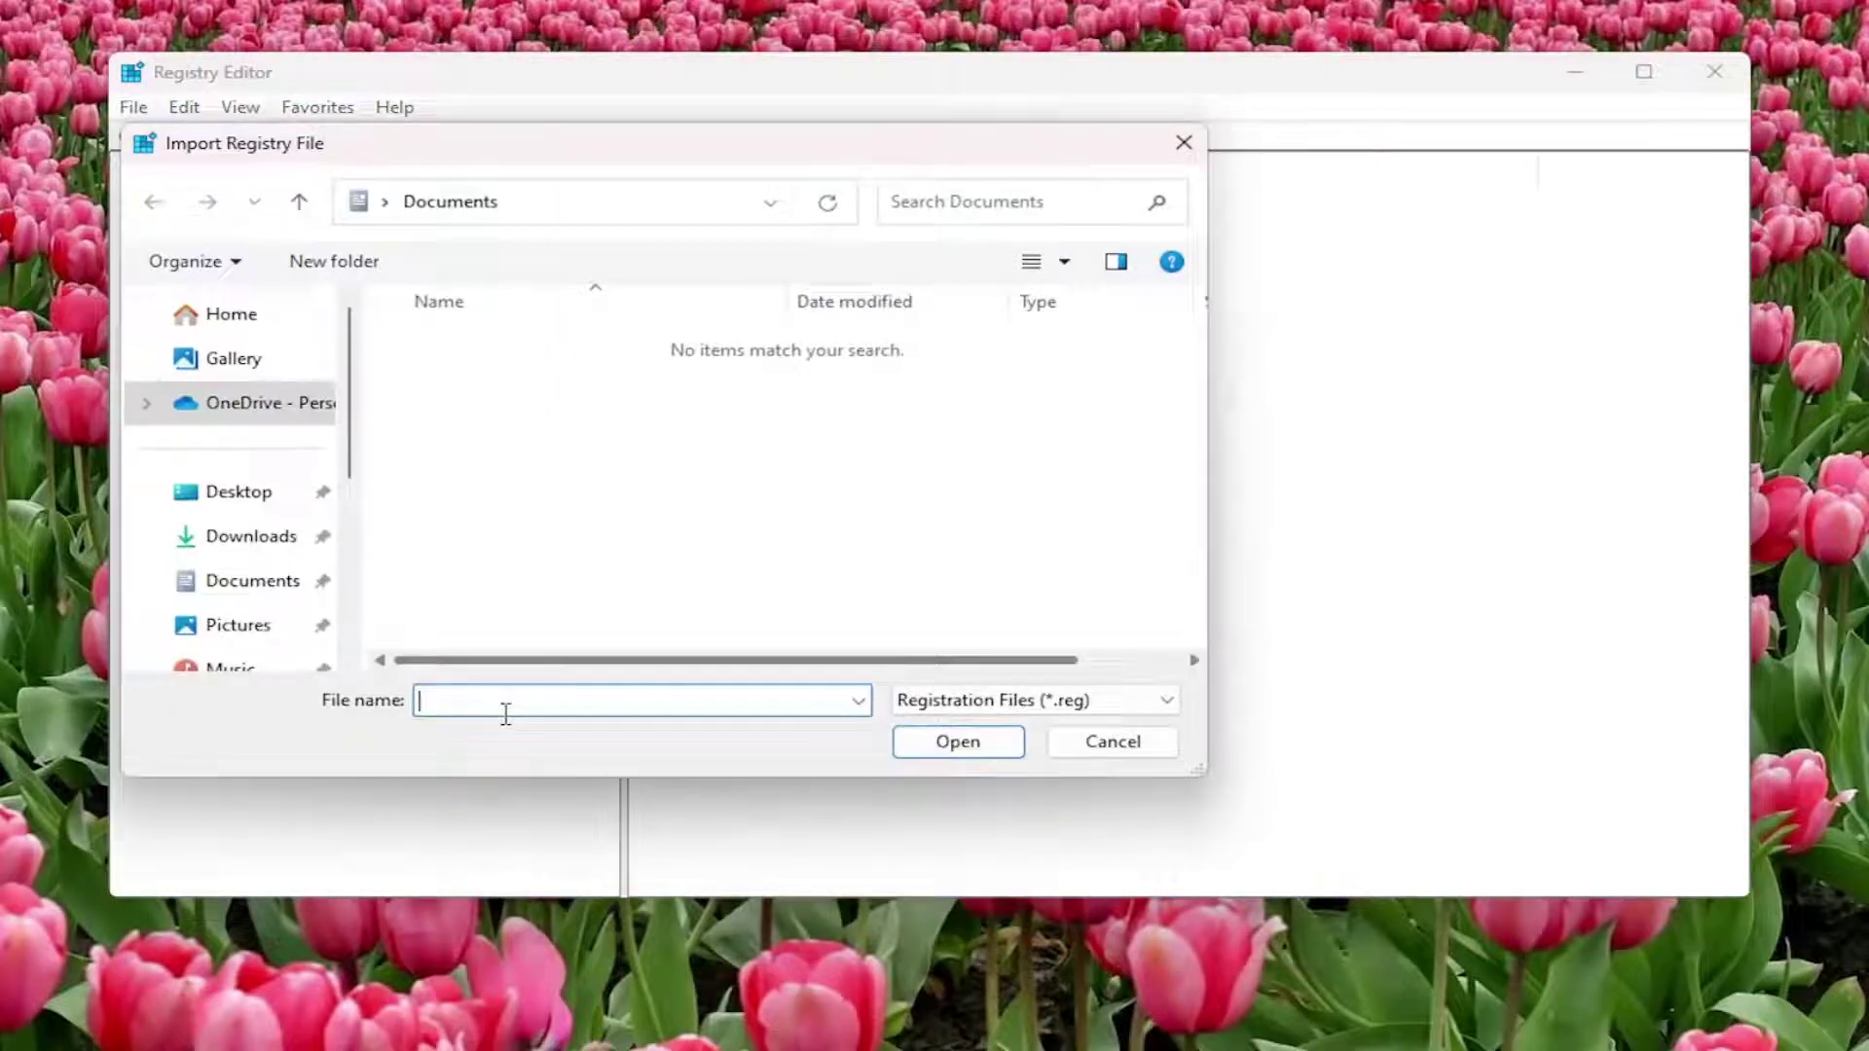
{"action": "left_click", "coordinate": [1083, 750]}
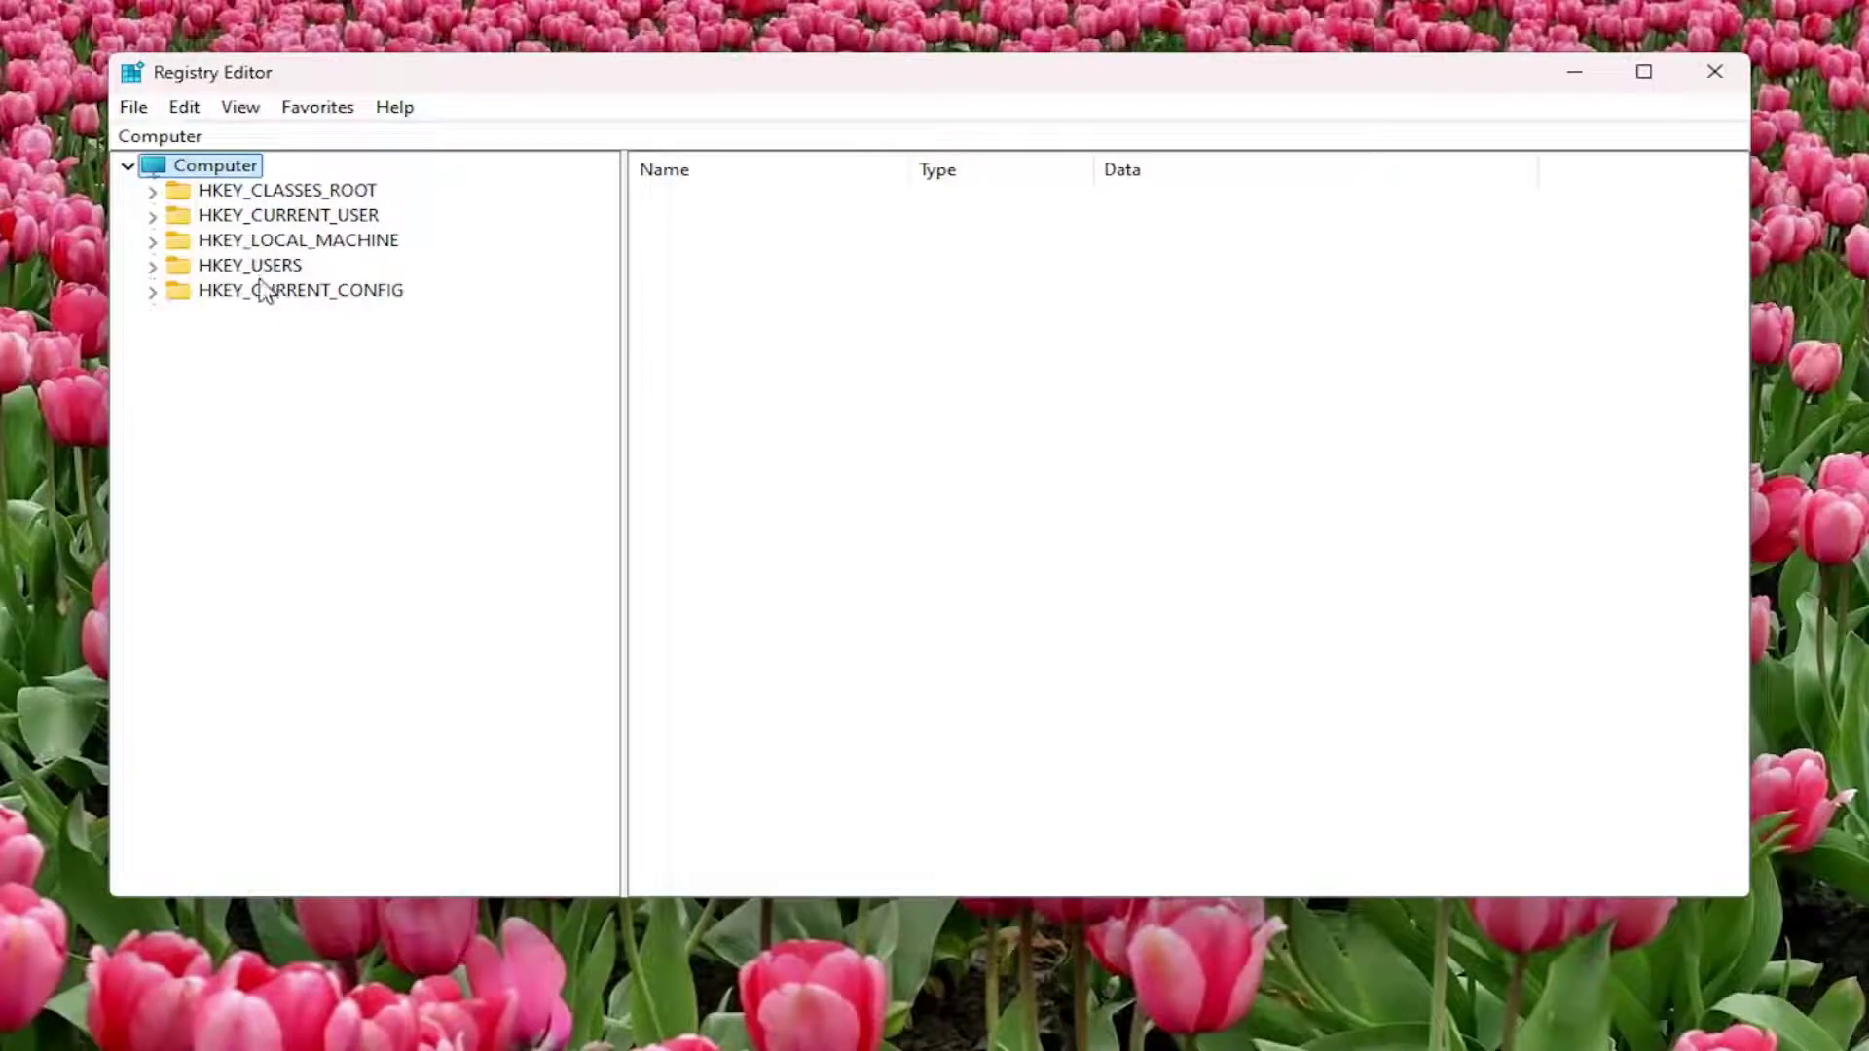
- Expand HKEY_CURRENT_USER, then Software, then Policies in the key tree
{"action": "double_click", "coordinate": [293, 215]}
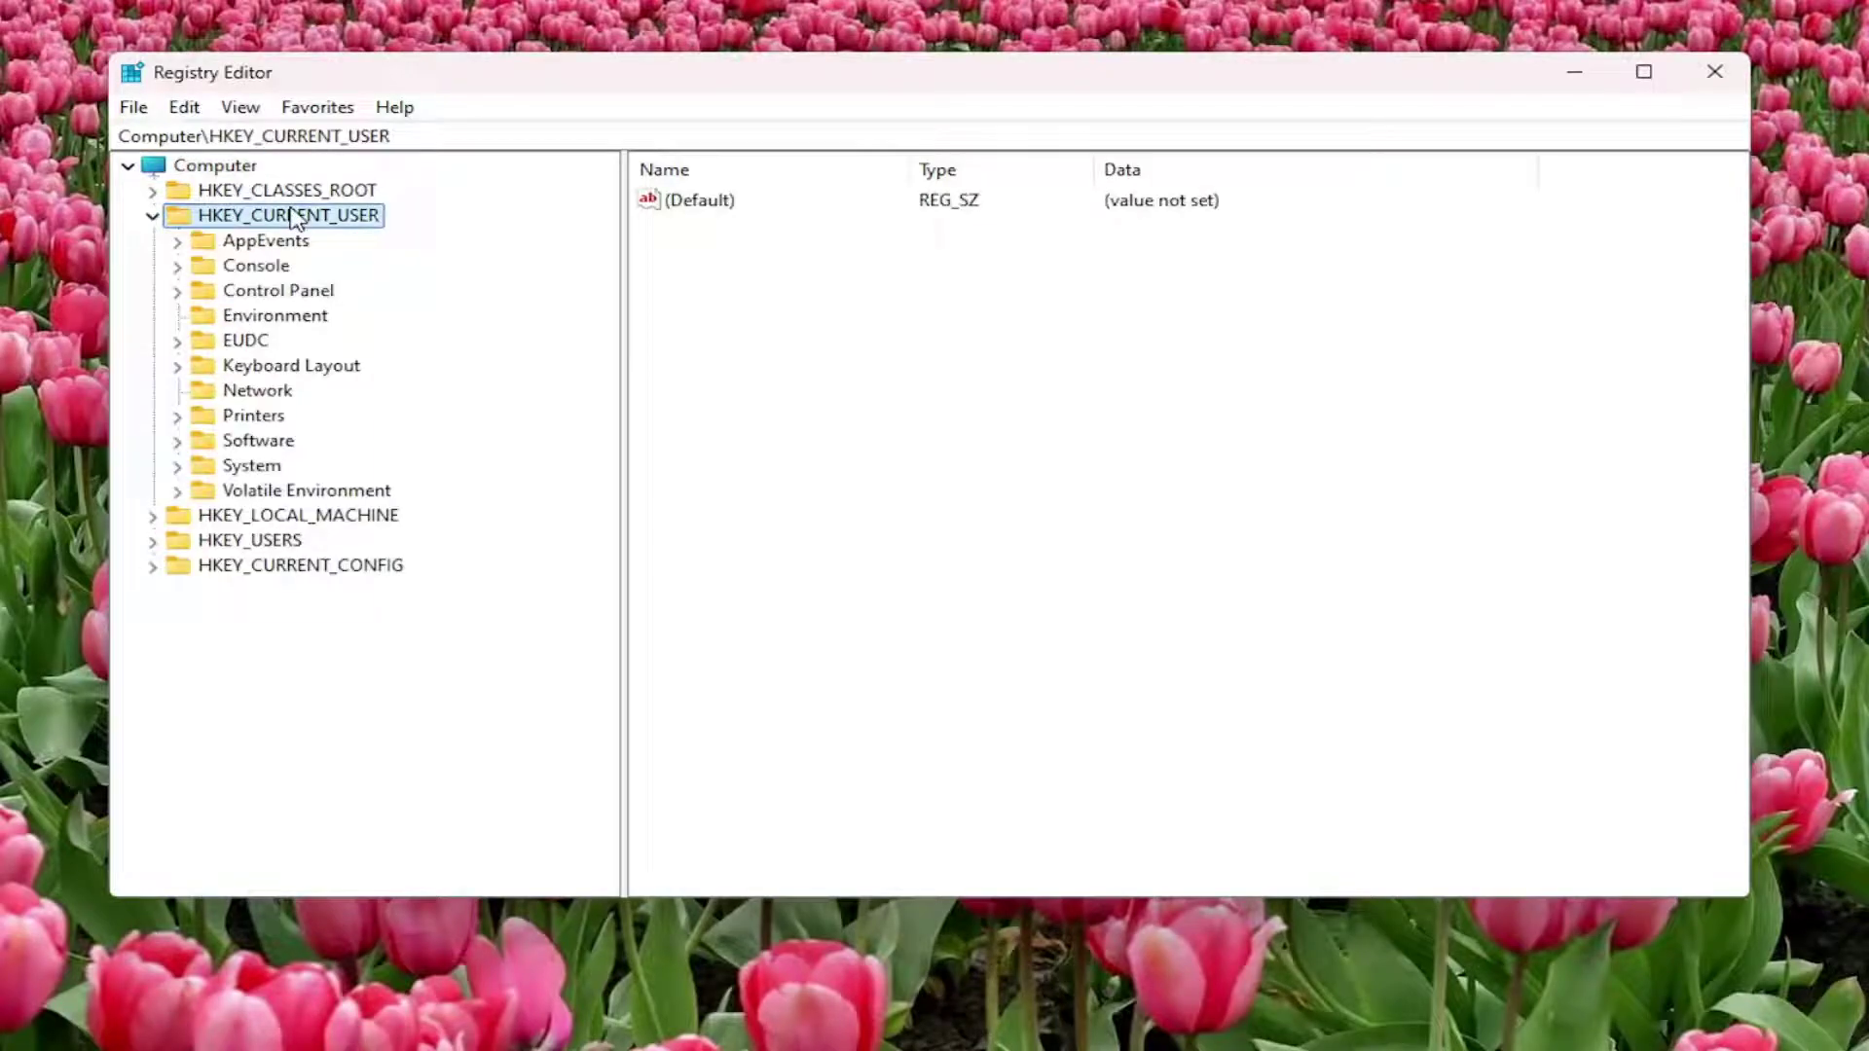
{"action": "double_click", "coordinate": [242, 446]}
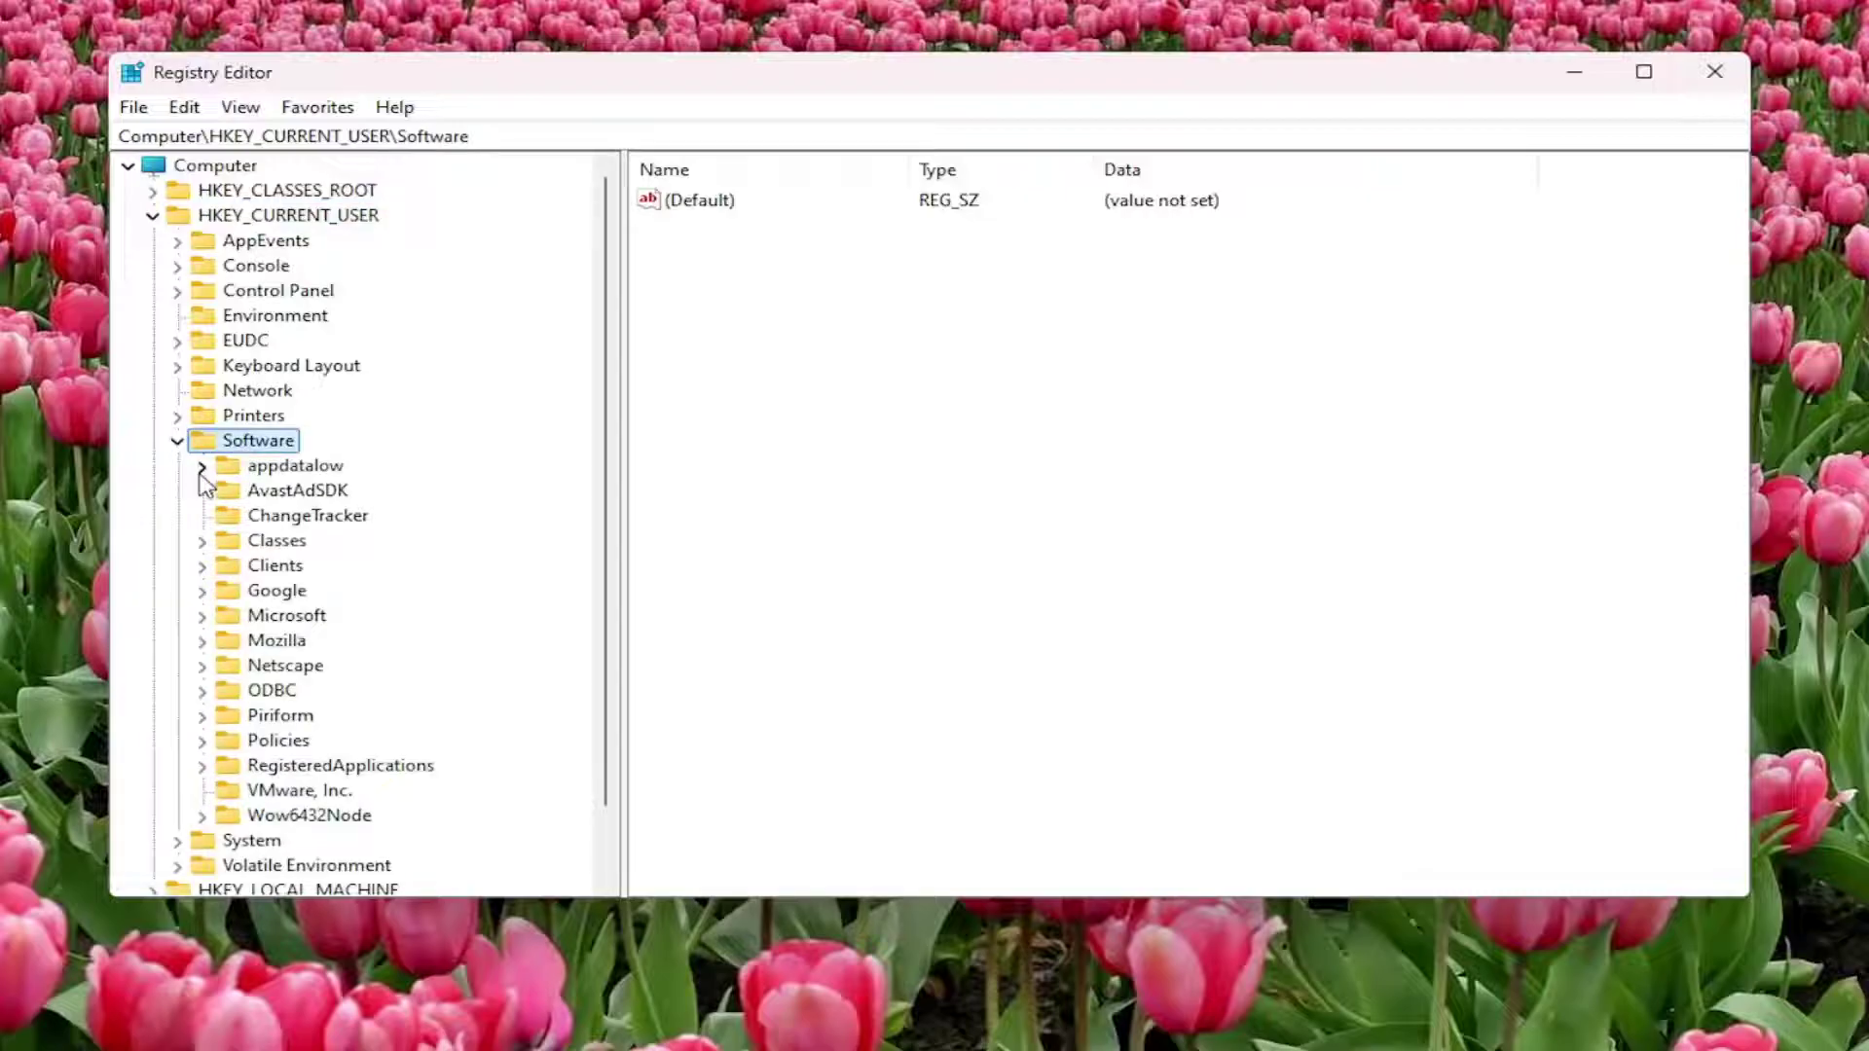
{"action": "double_click", "coordinate": [273, 738]}
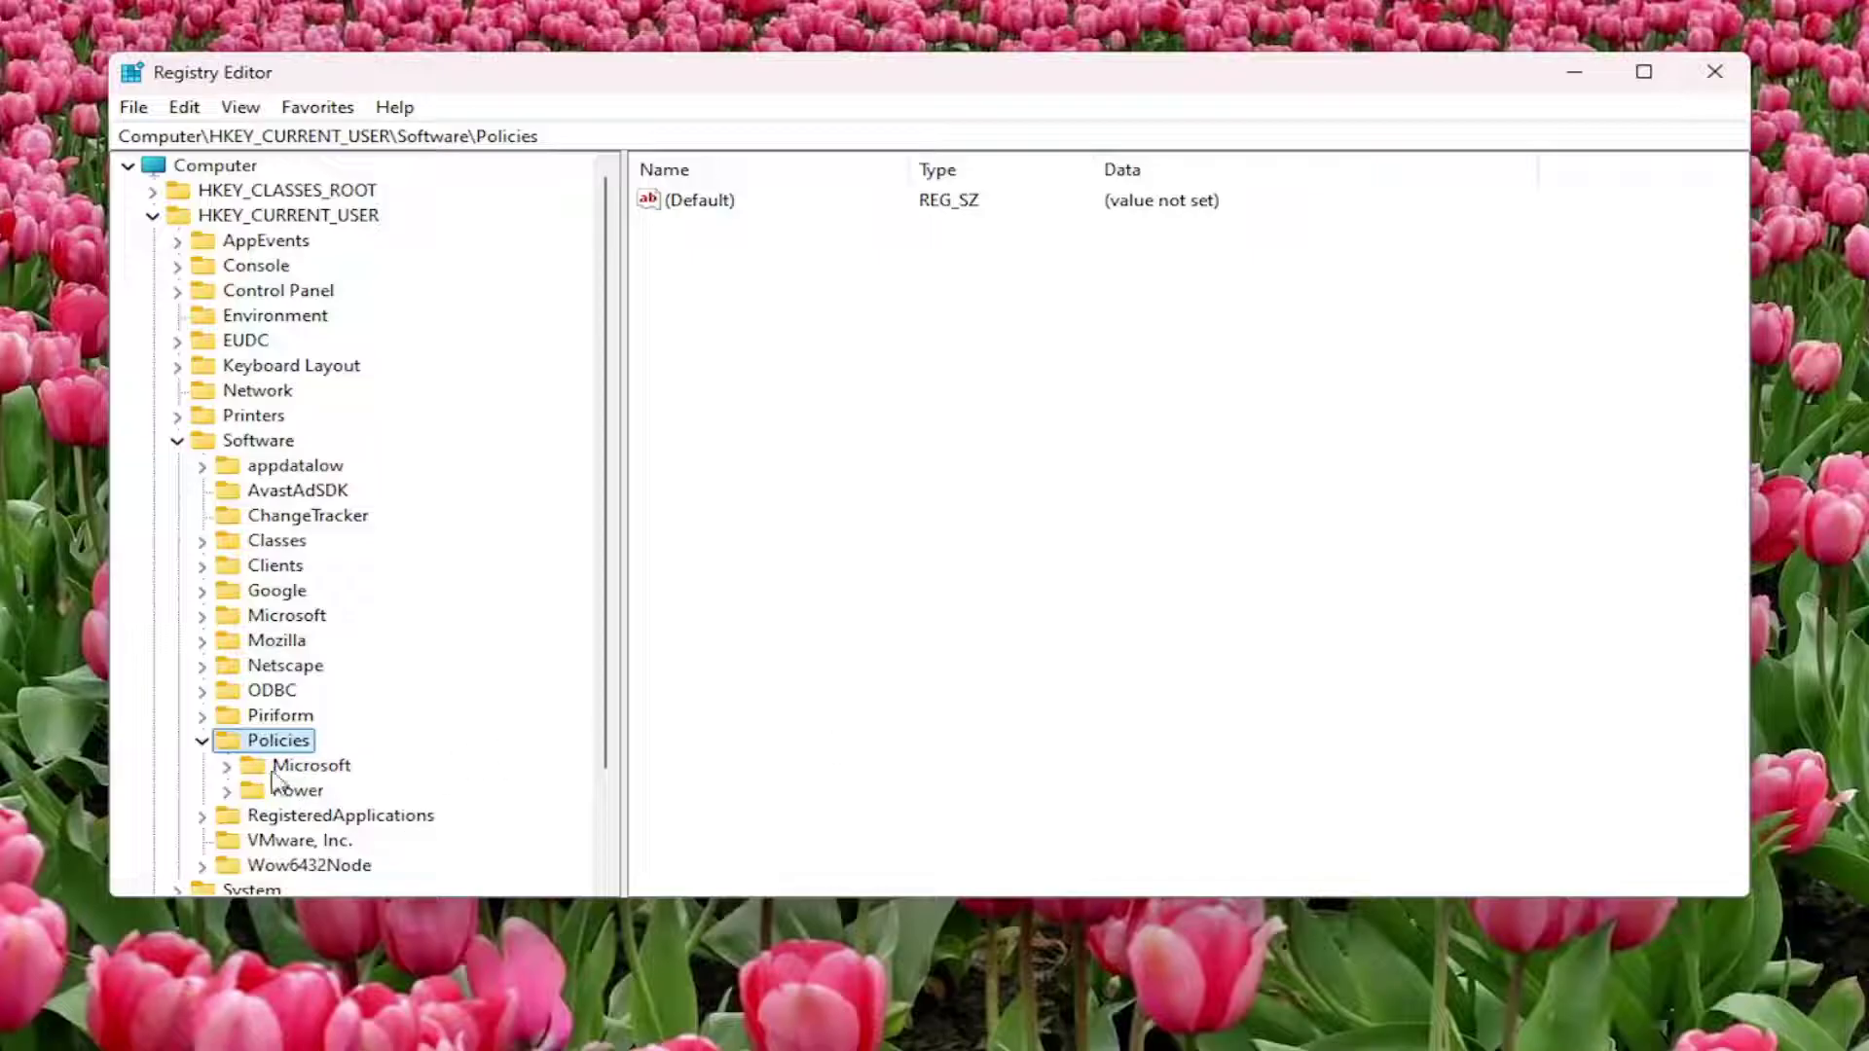
- Create a new key named Google under Policies
{"action": "right_click", "coordinate": [276, 746]}
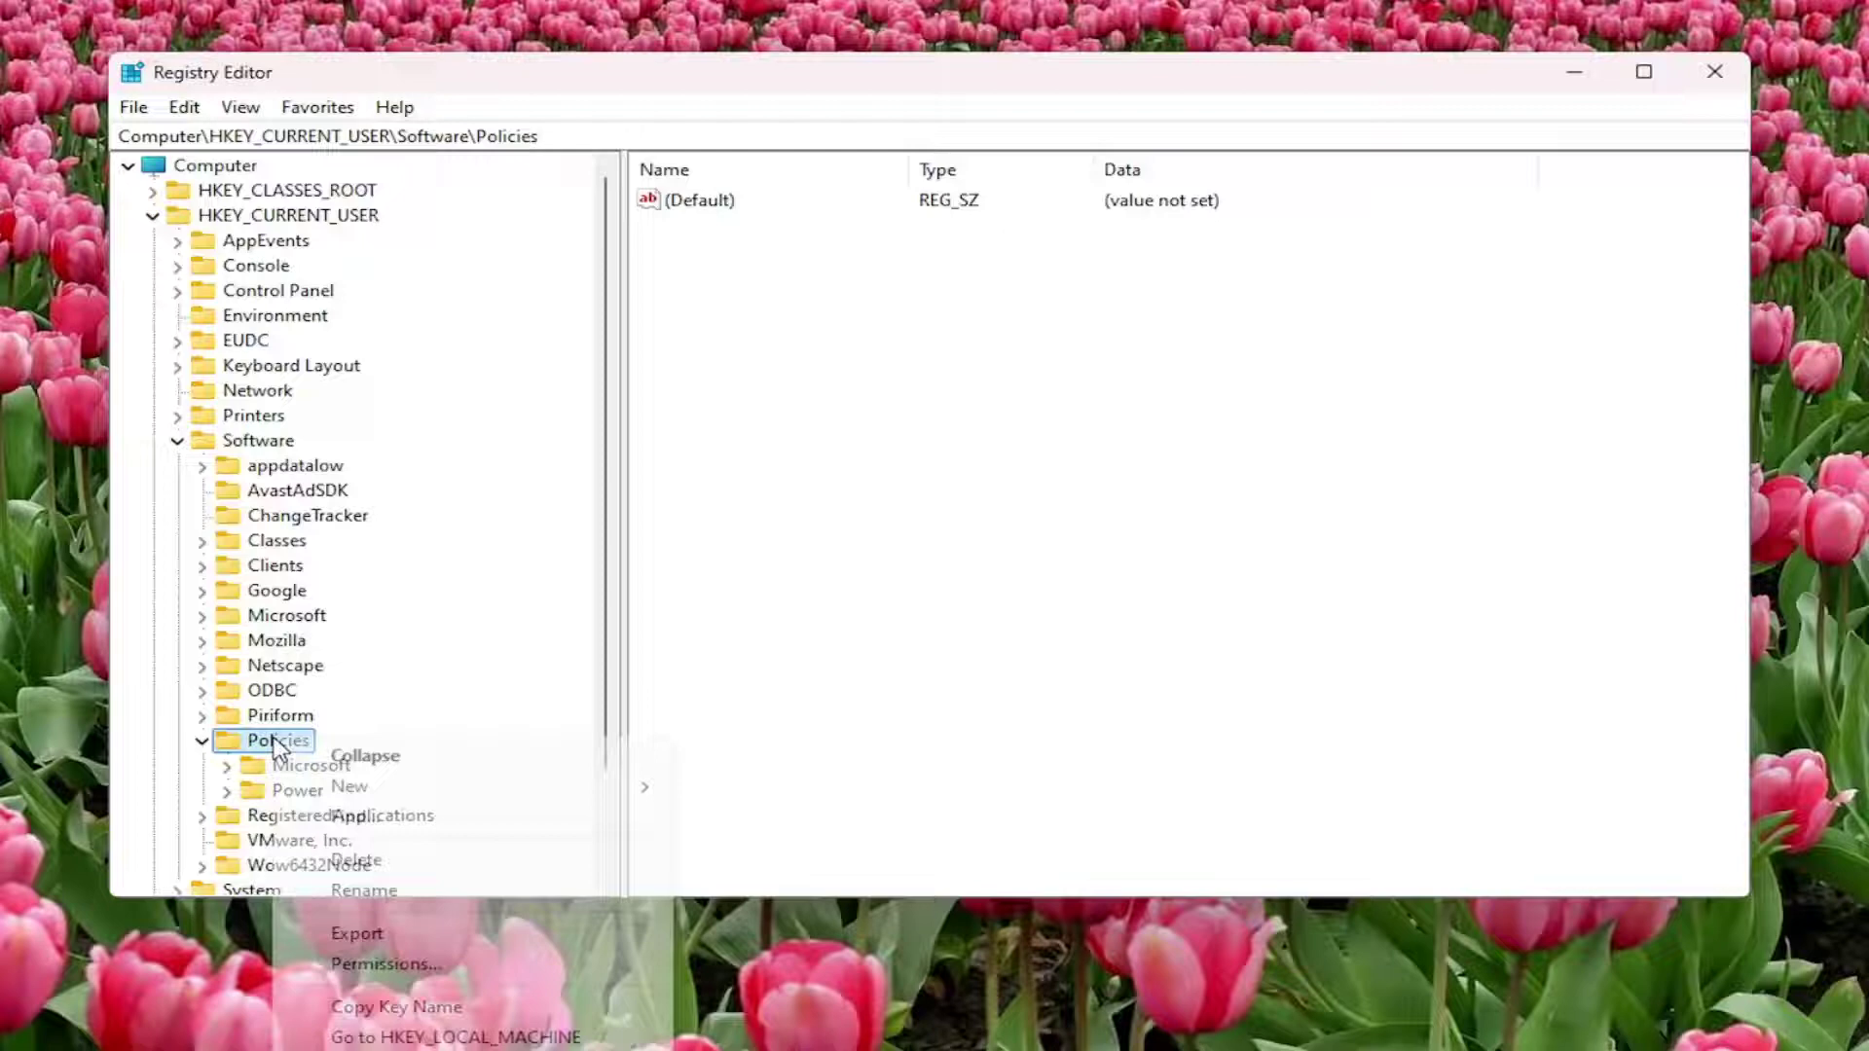
{"action": "mouse_move", "coordinate": [352, 790]}
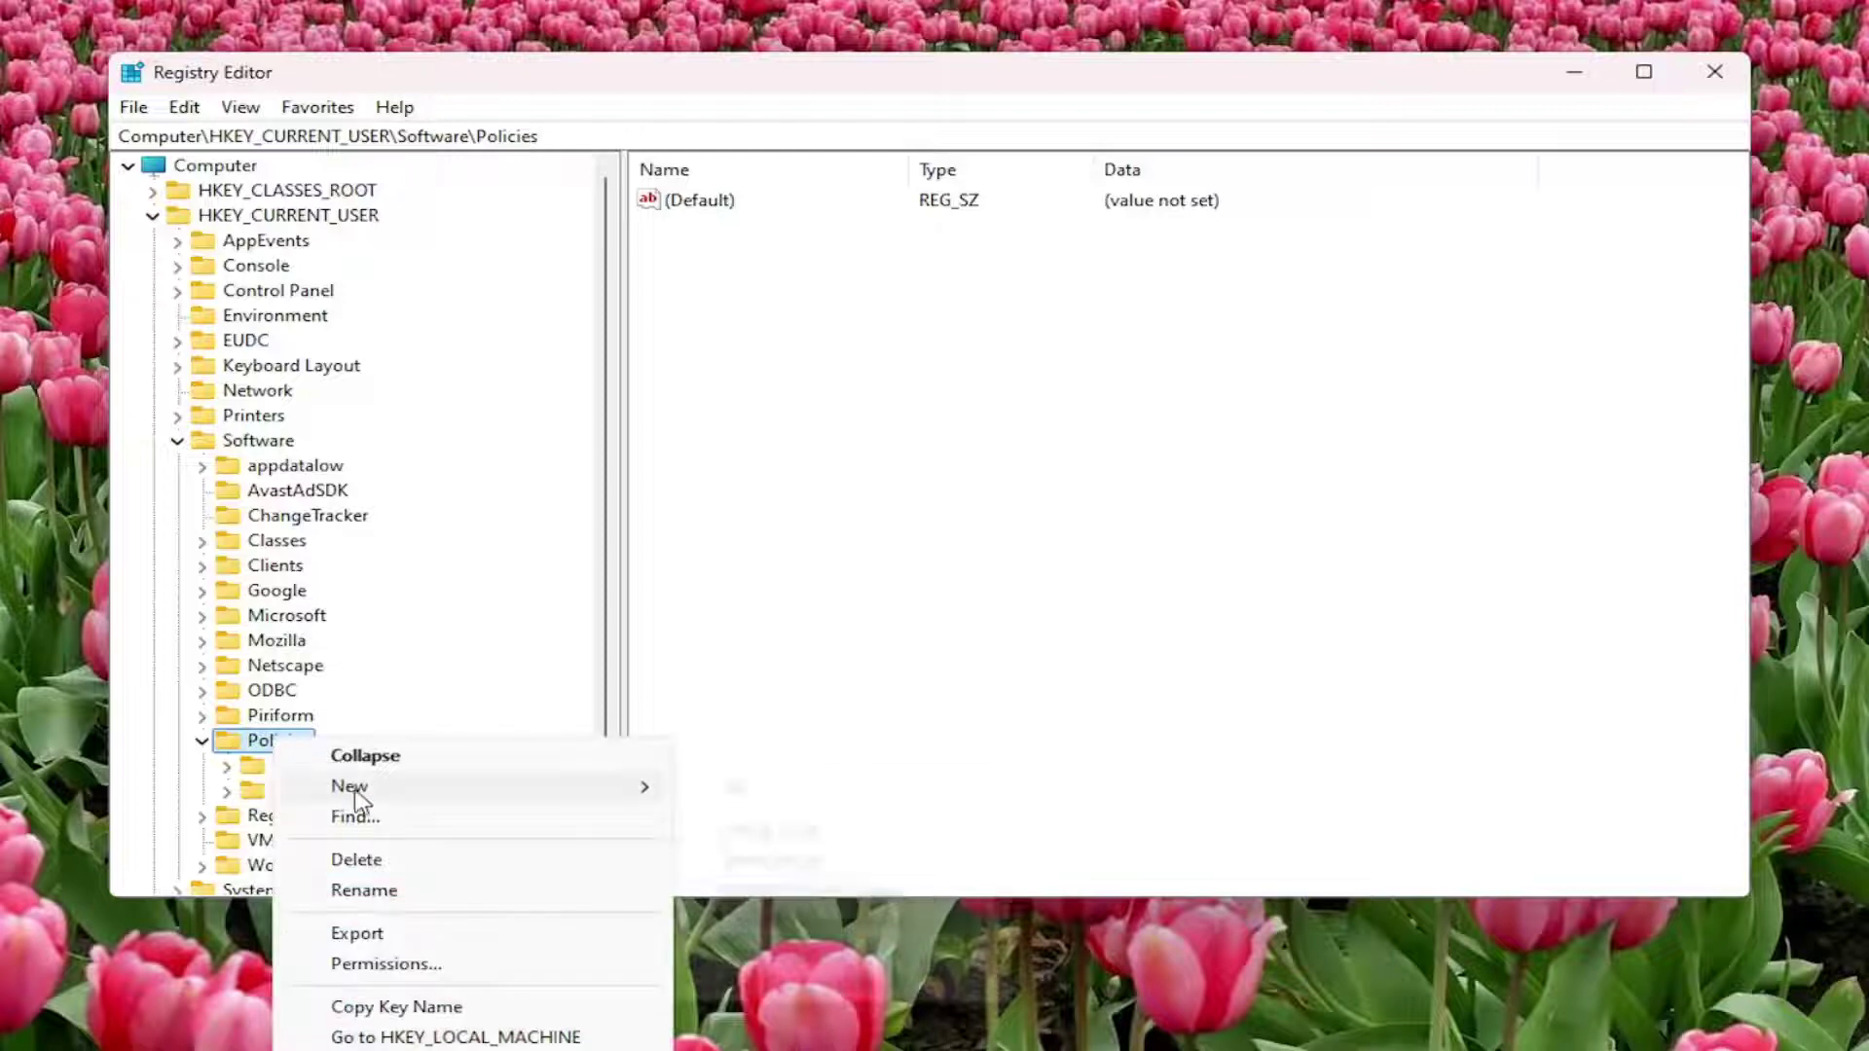
{"action": "left_click", "coordinate": [749, 791]}
{"action": "type", "text": "Google"}
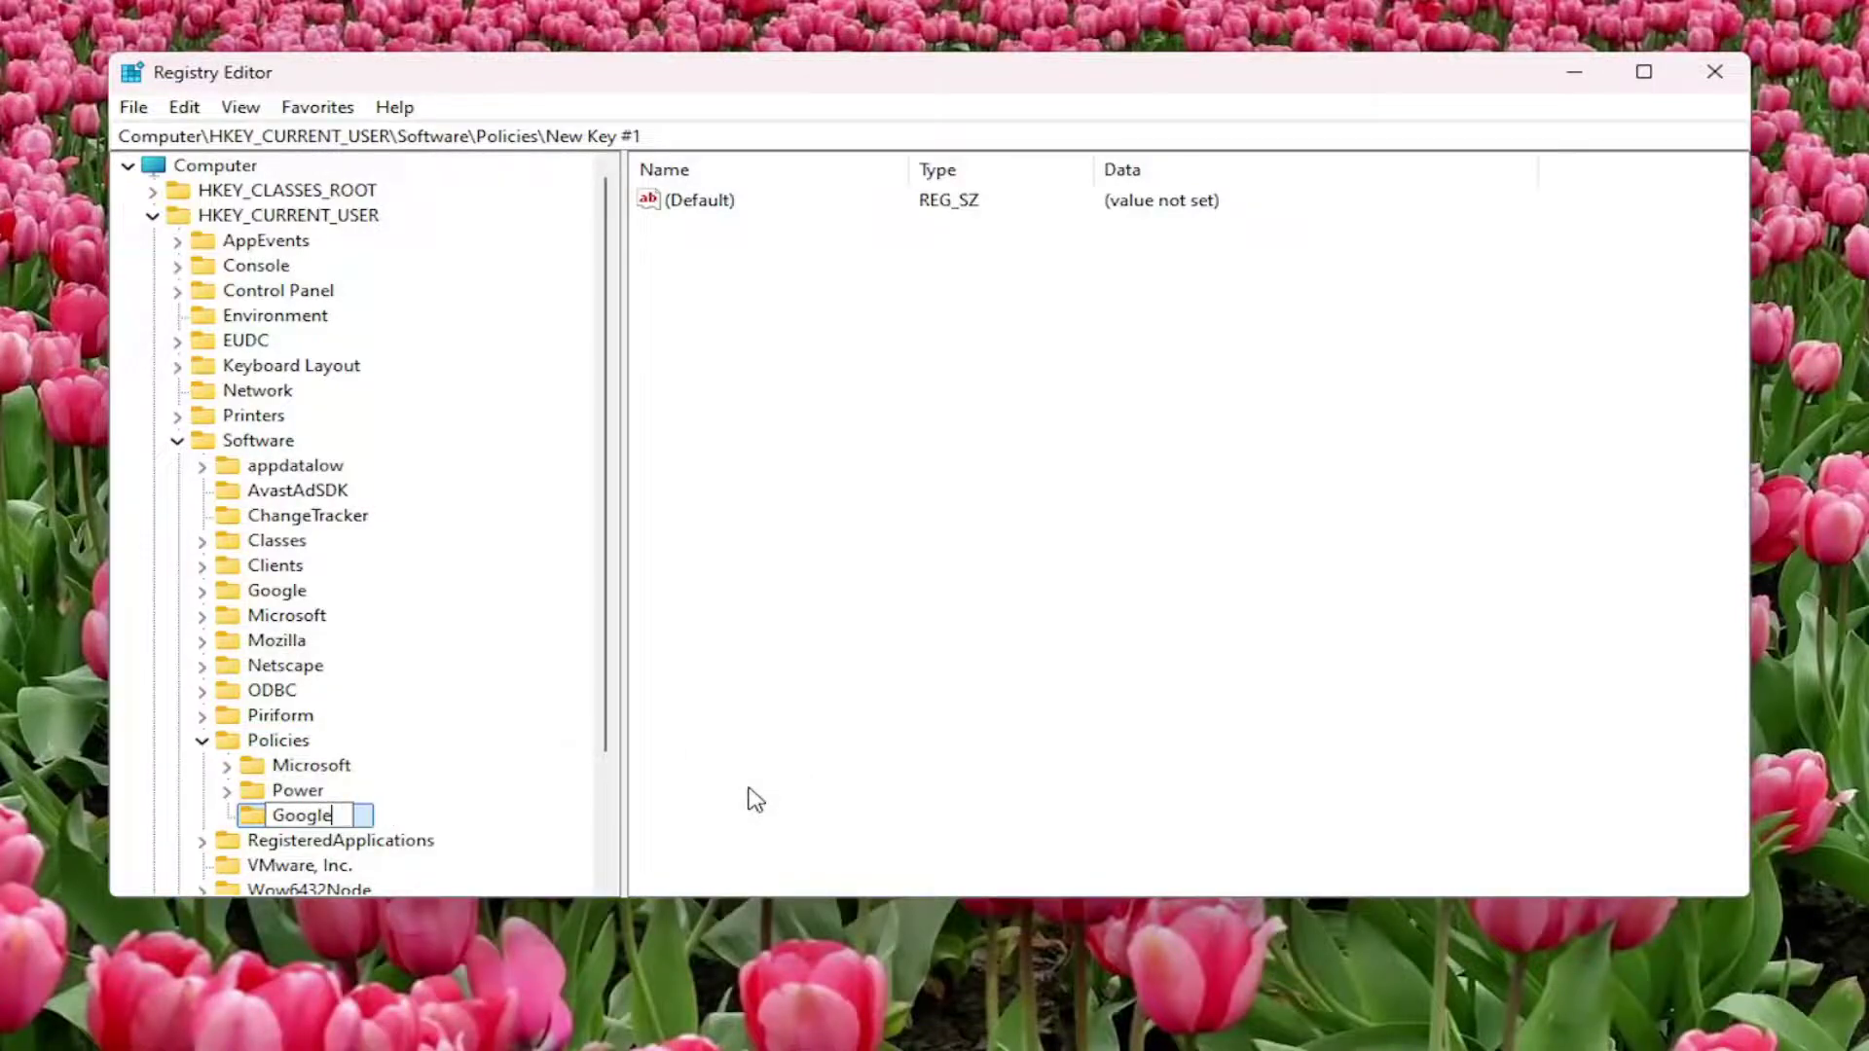
{"action": "key", "text": "Return"}
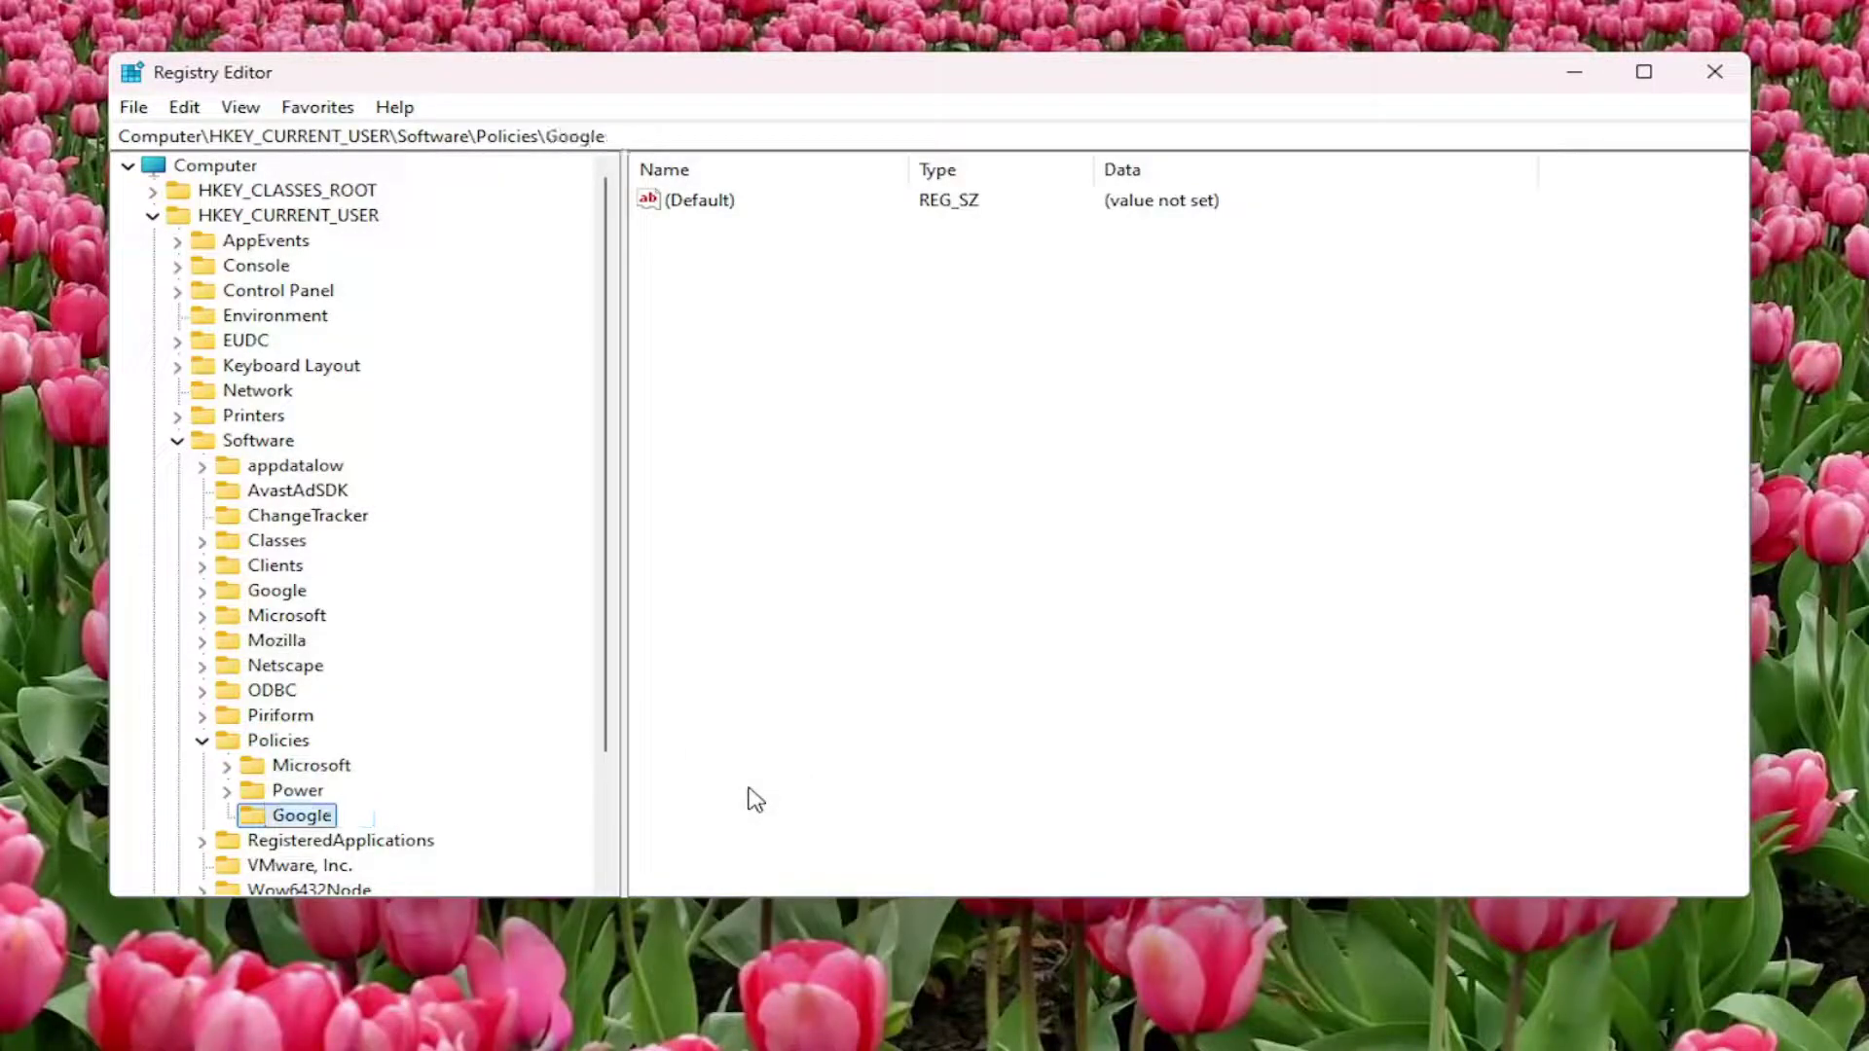
- Create a new subkey named Chrome under the Google key
{"action": "right_click", "coordinate": [313, 828]}
{"action": "mouse_move", "coordinate": [458, 580]}
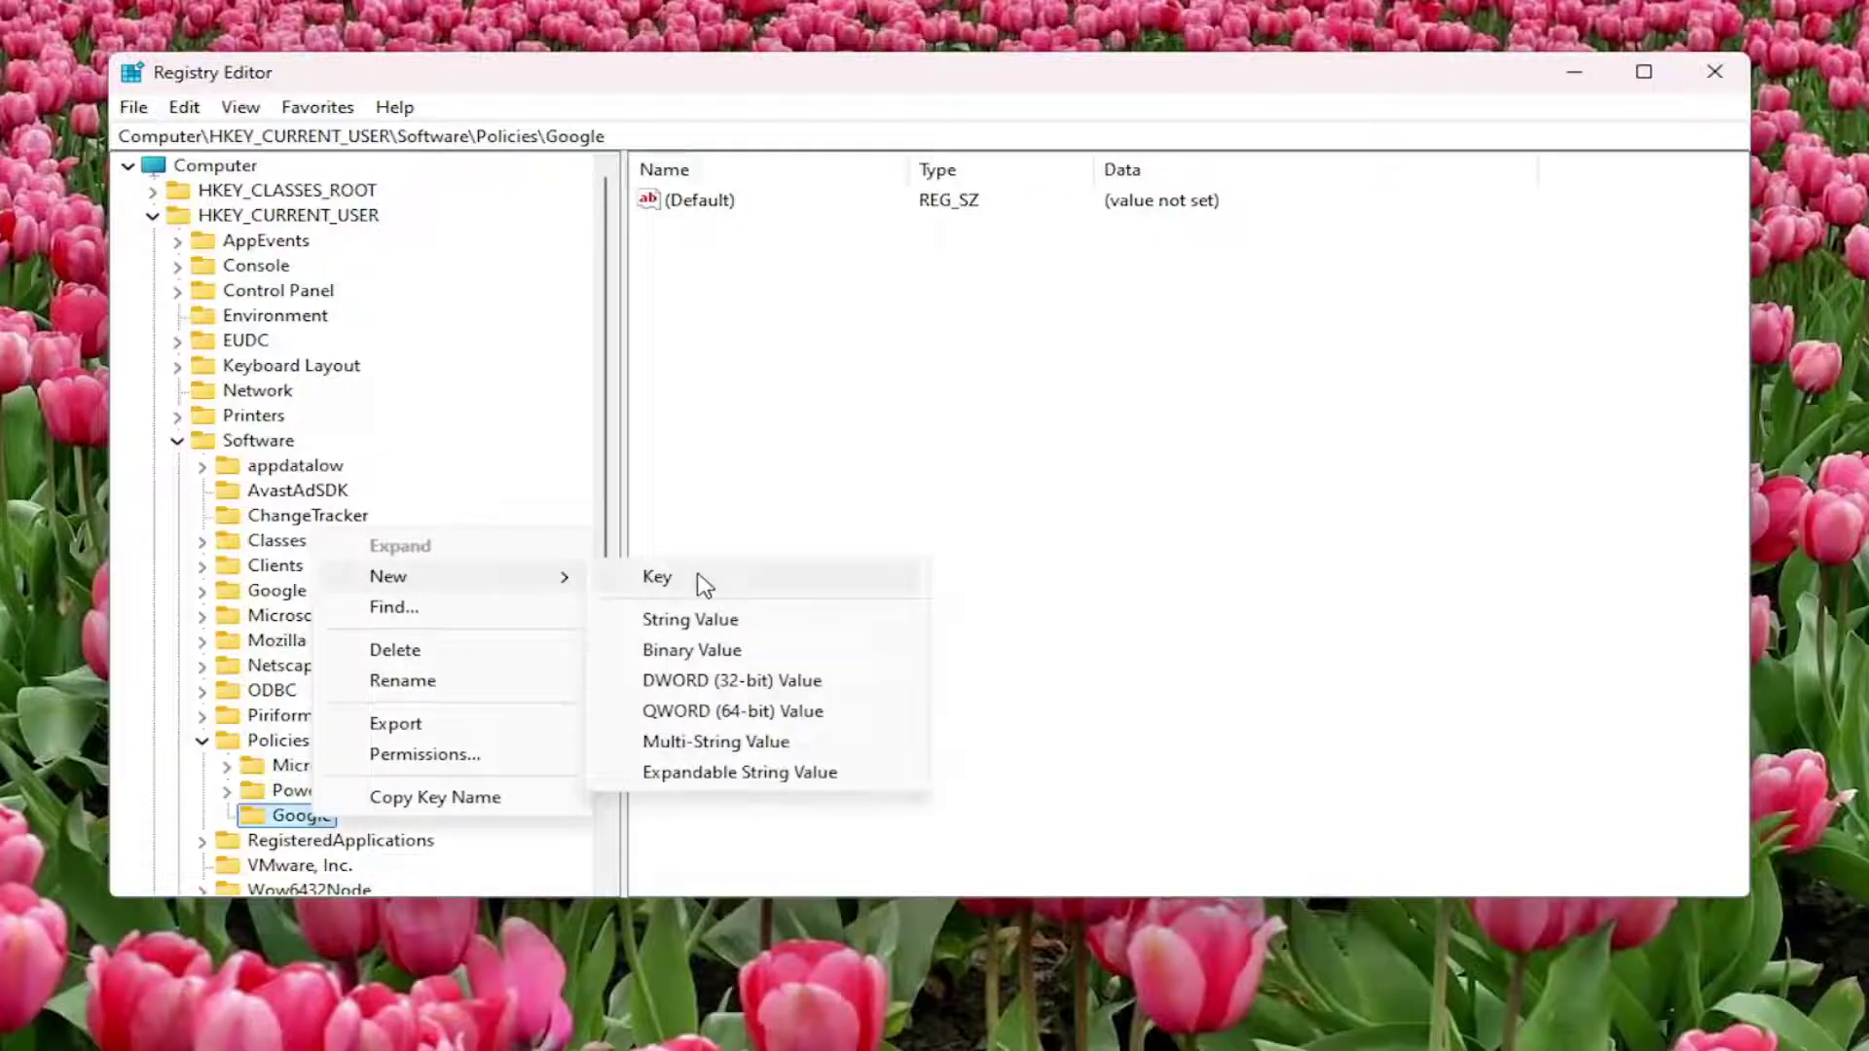
{"action": "left_click", "coordinate": [701, 581]}
{"action": "type", "text": "Chrome"}
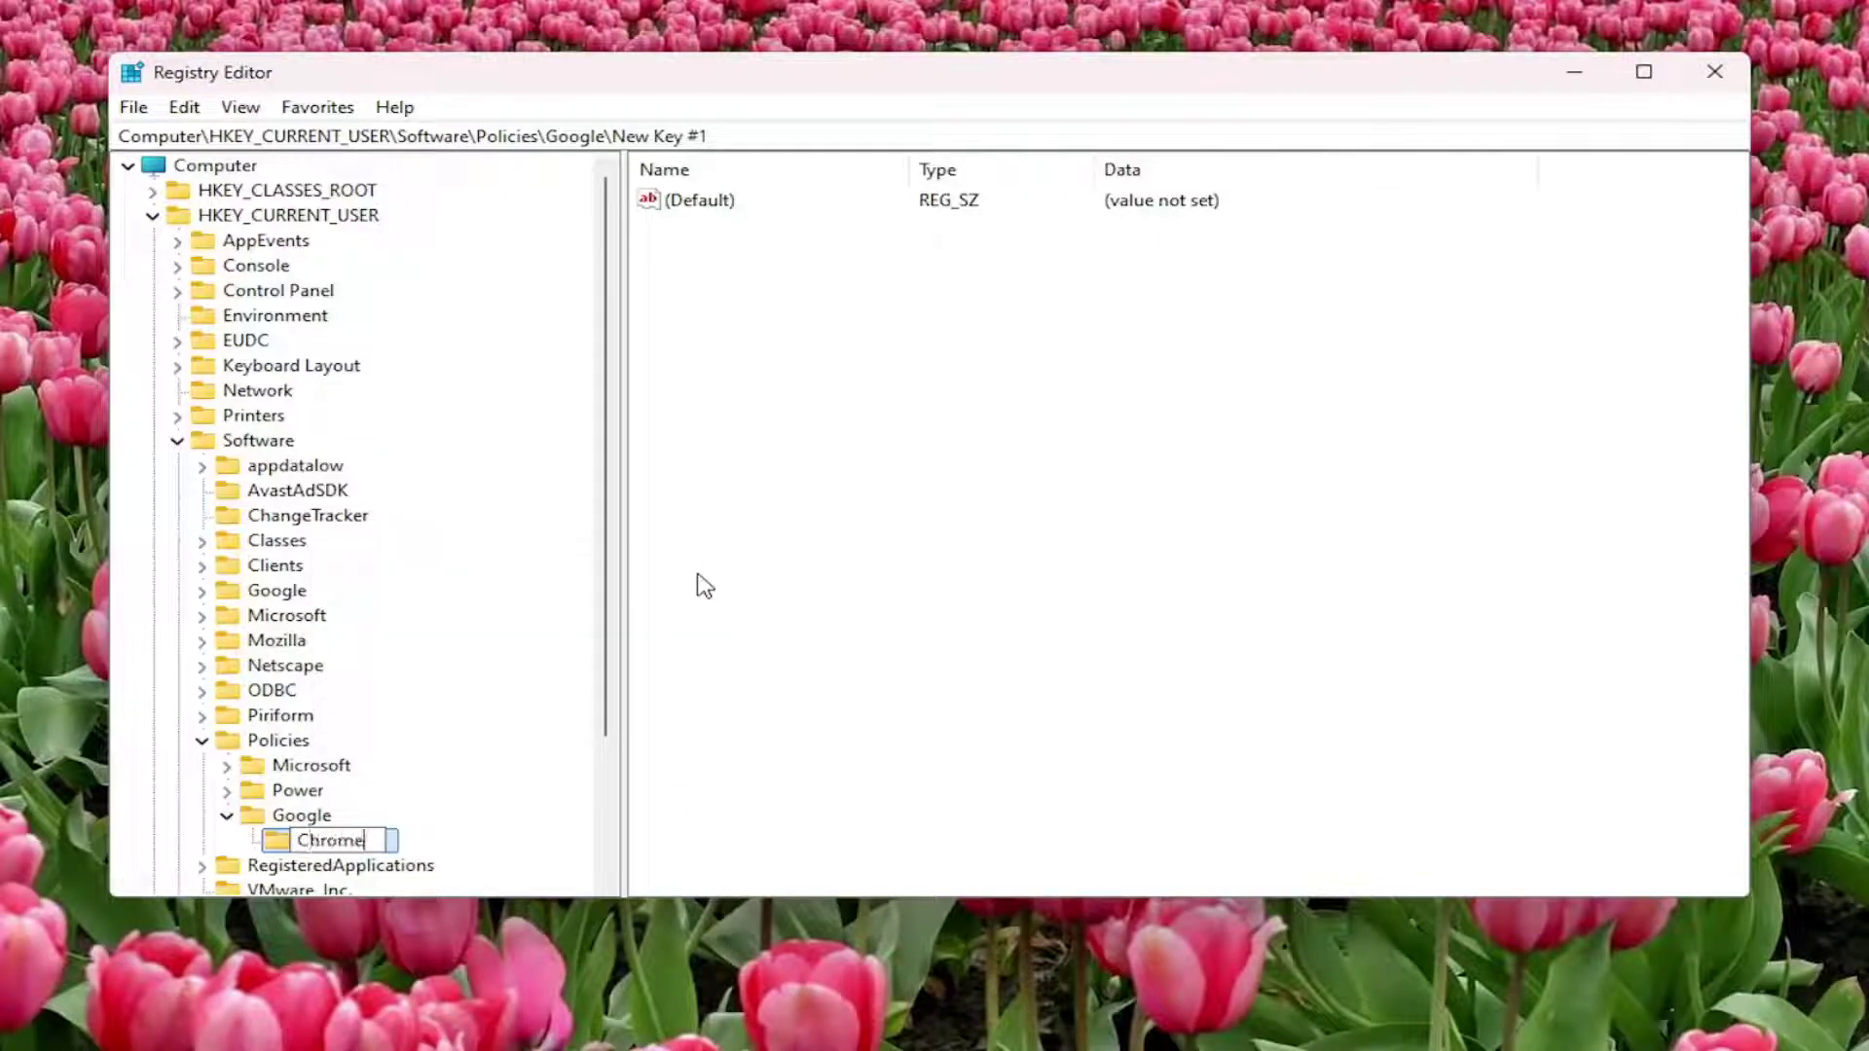
{"action": "key", "text": "Return"}
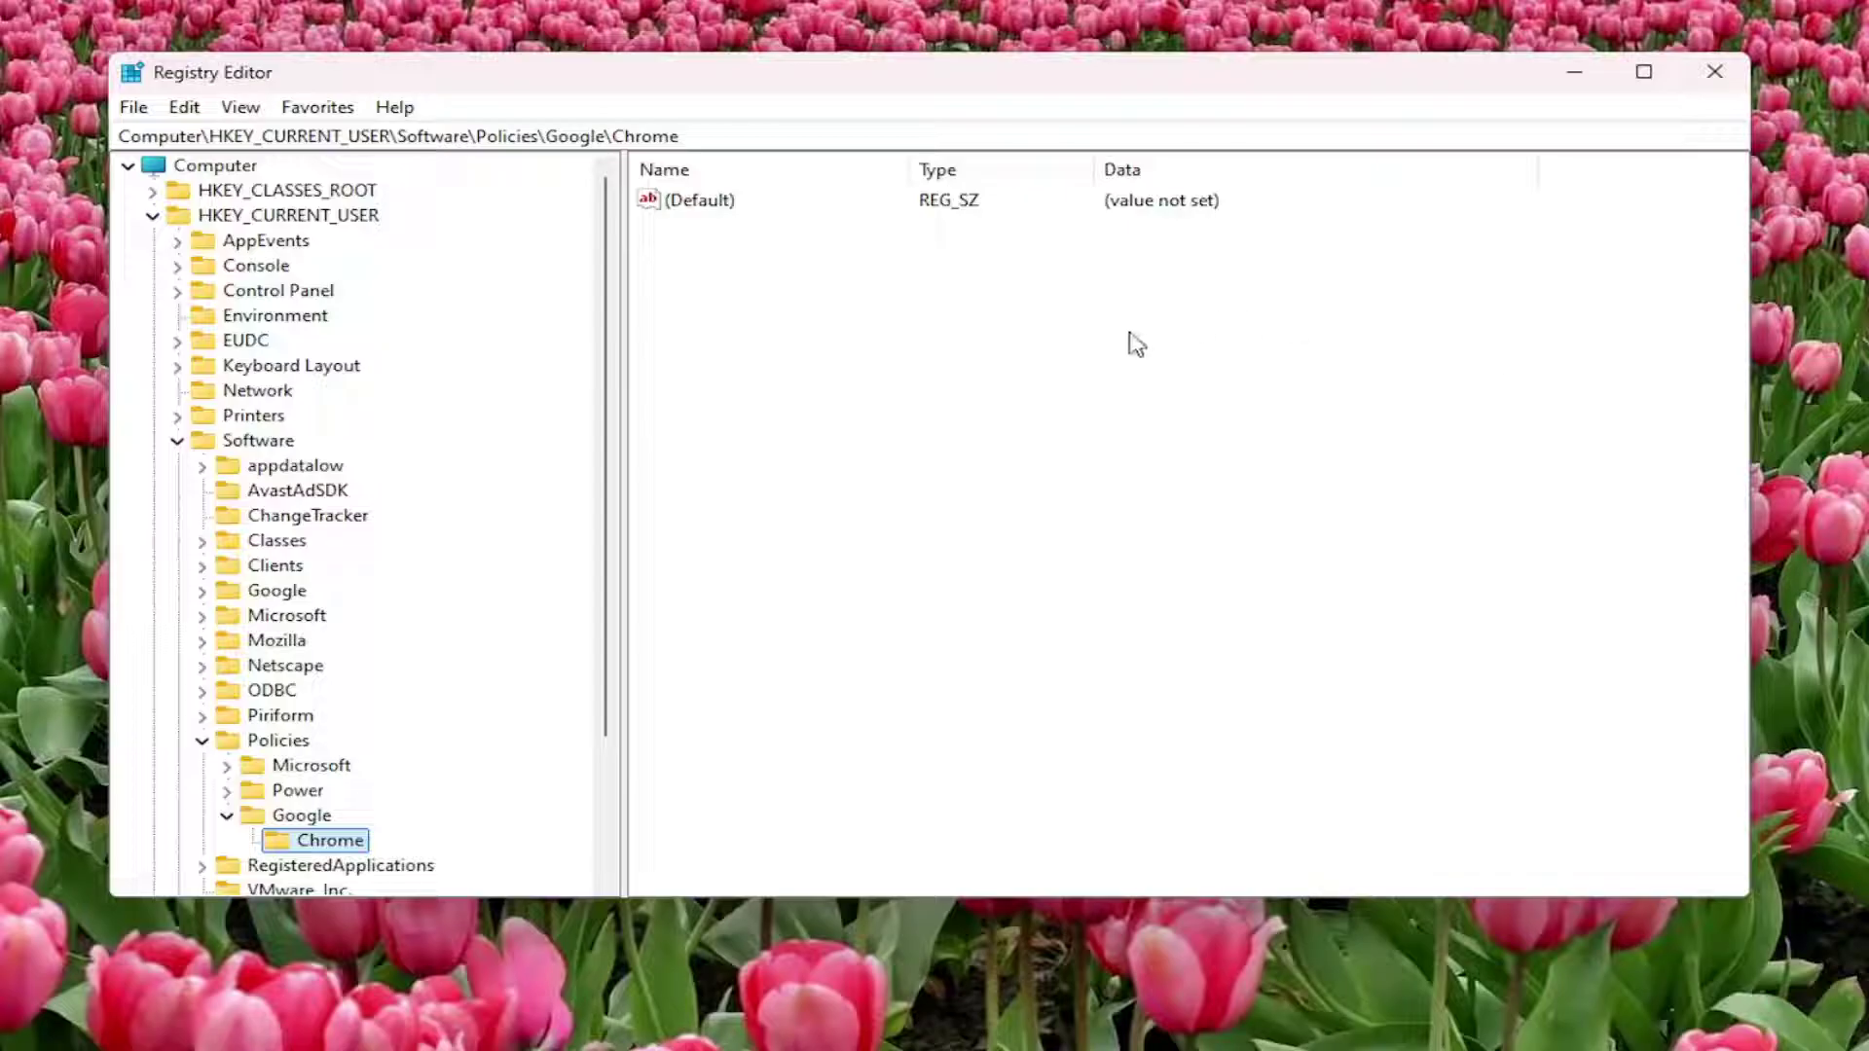
- Add a DWORD (32-bit) value named DownloadRestrictions to the Chrome key
{"action": "right_click", "coordinate": [780, 272]}
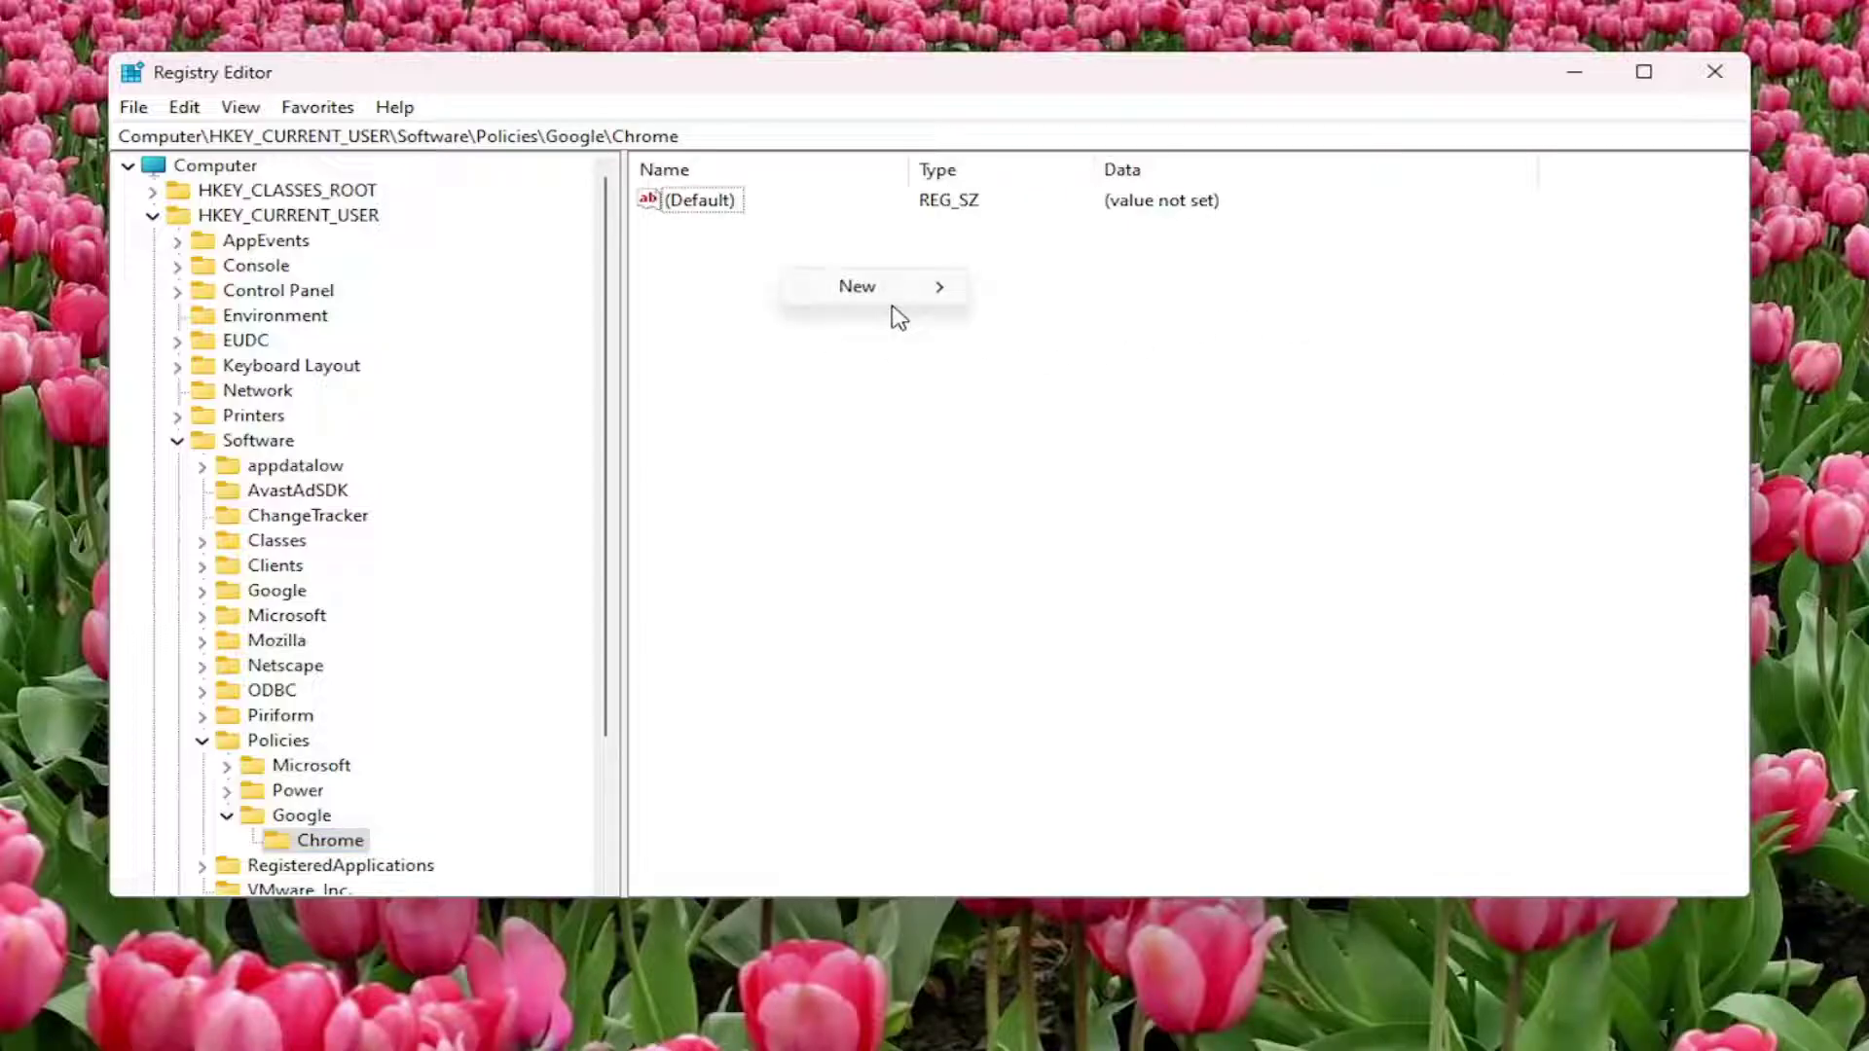
{"action": "left_click", "coordinate": [744, 305]}
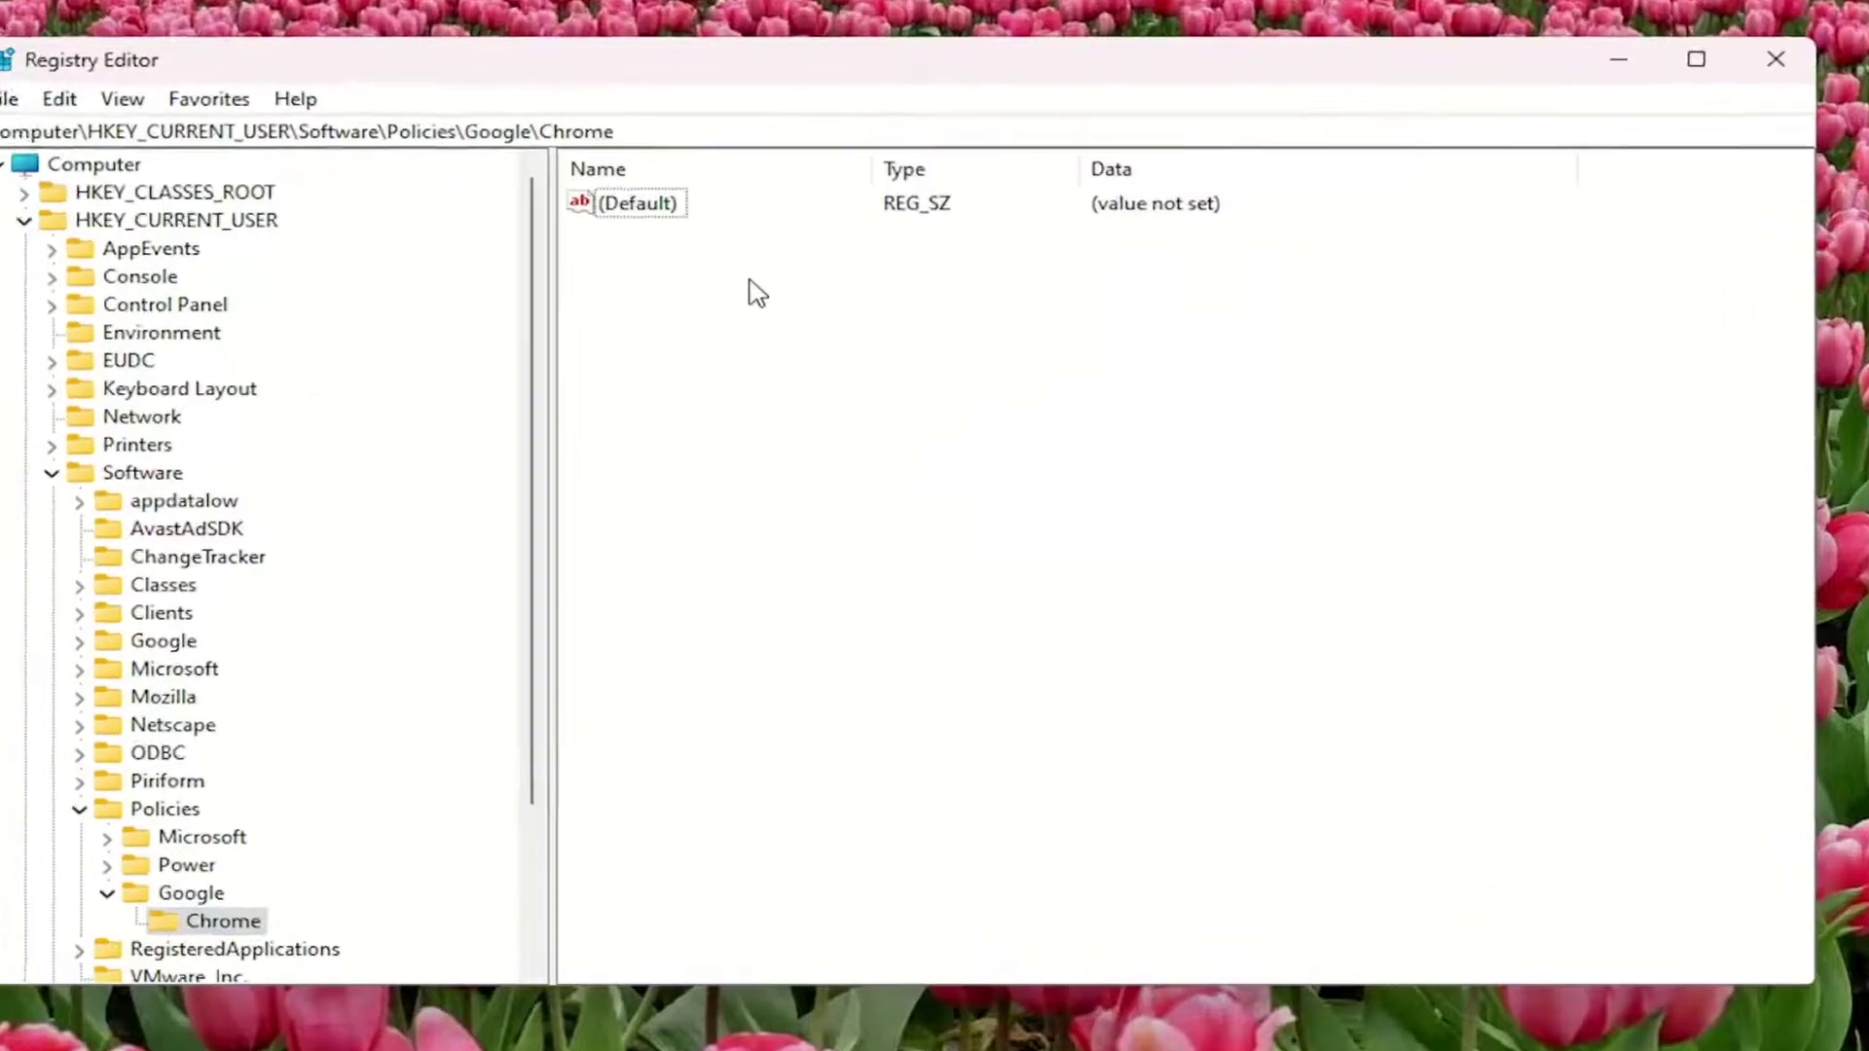
{"action": "right_click", "coordinate": [793, 272]}
{"action": "mouse_move", "coordinate": [895, 297]}
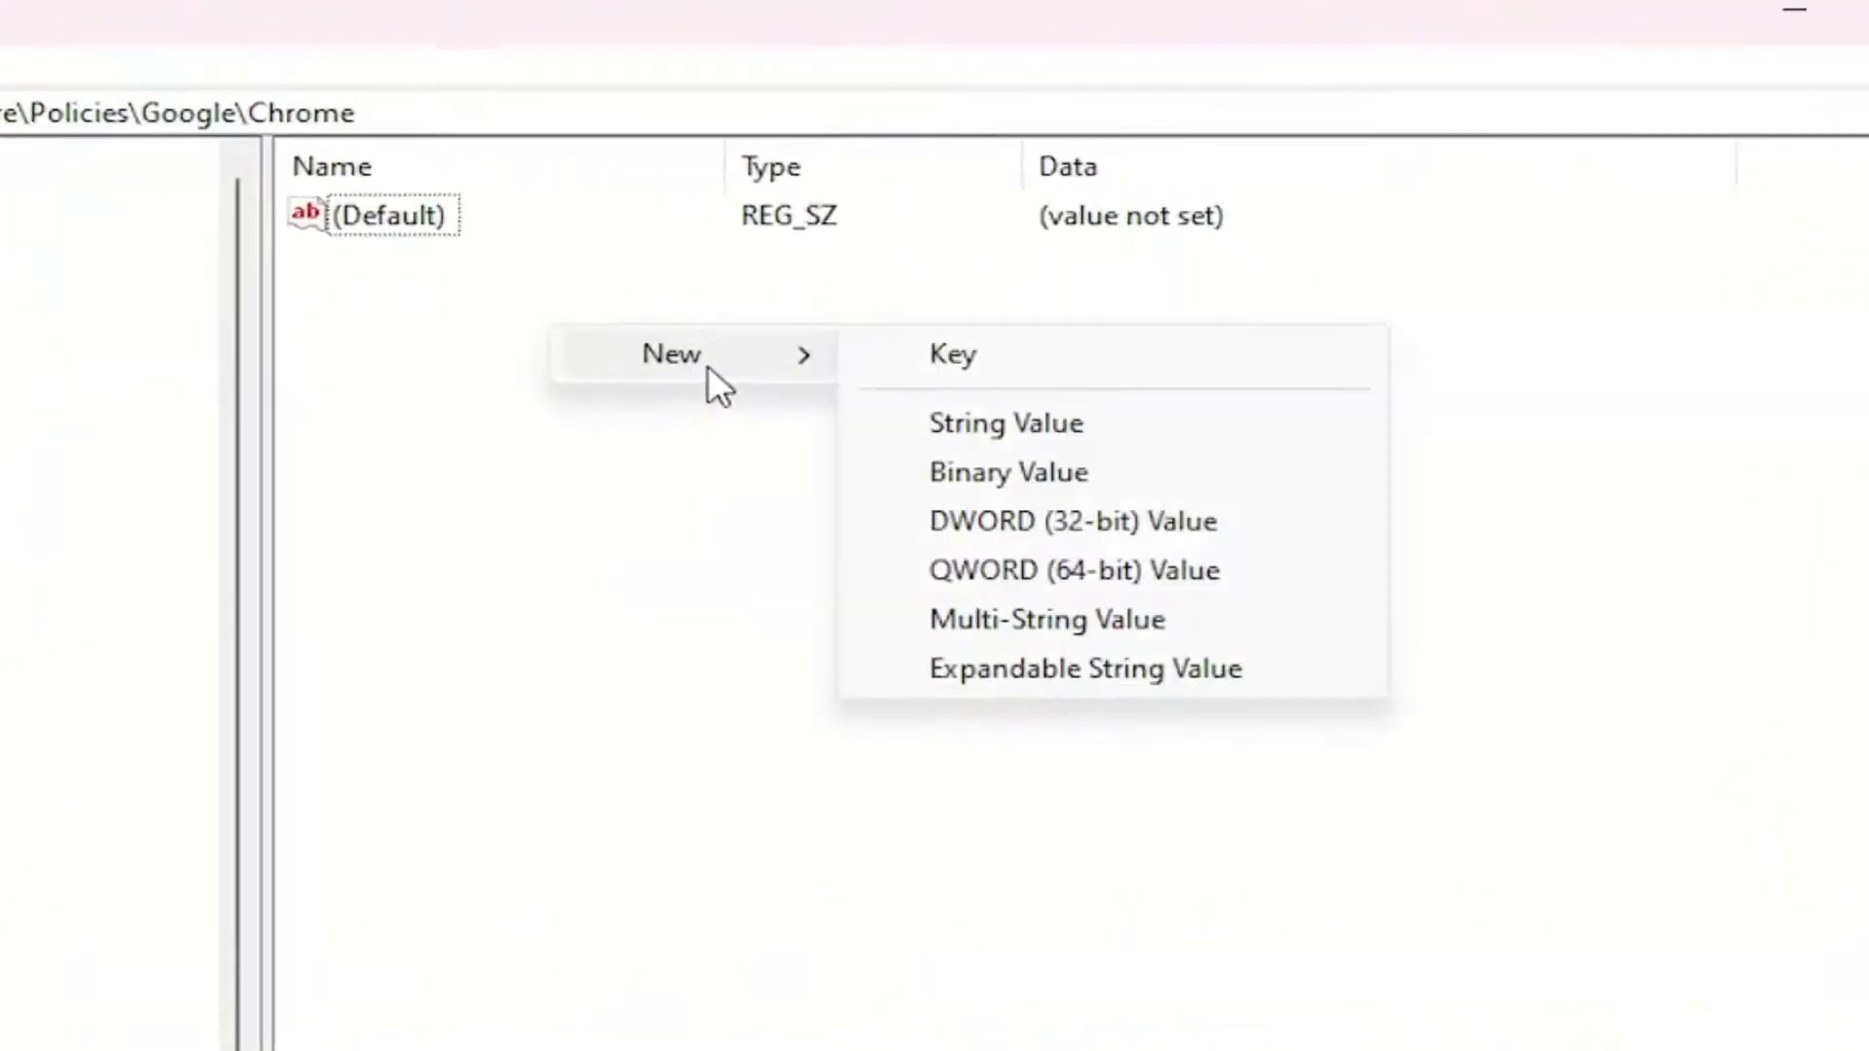
{"action": "left_click", "coordinate": [1027, 521]}
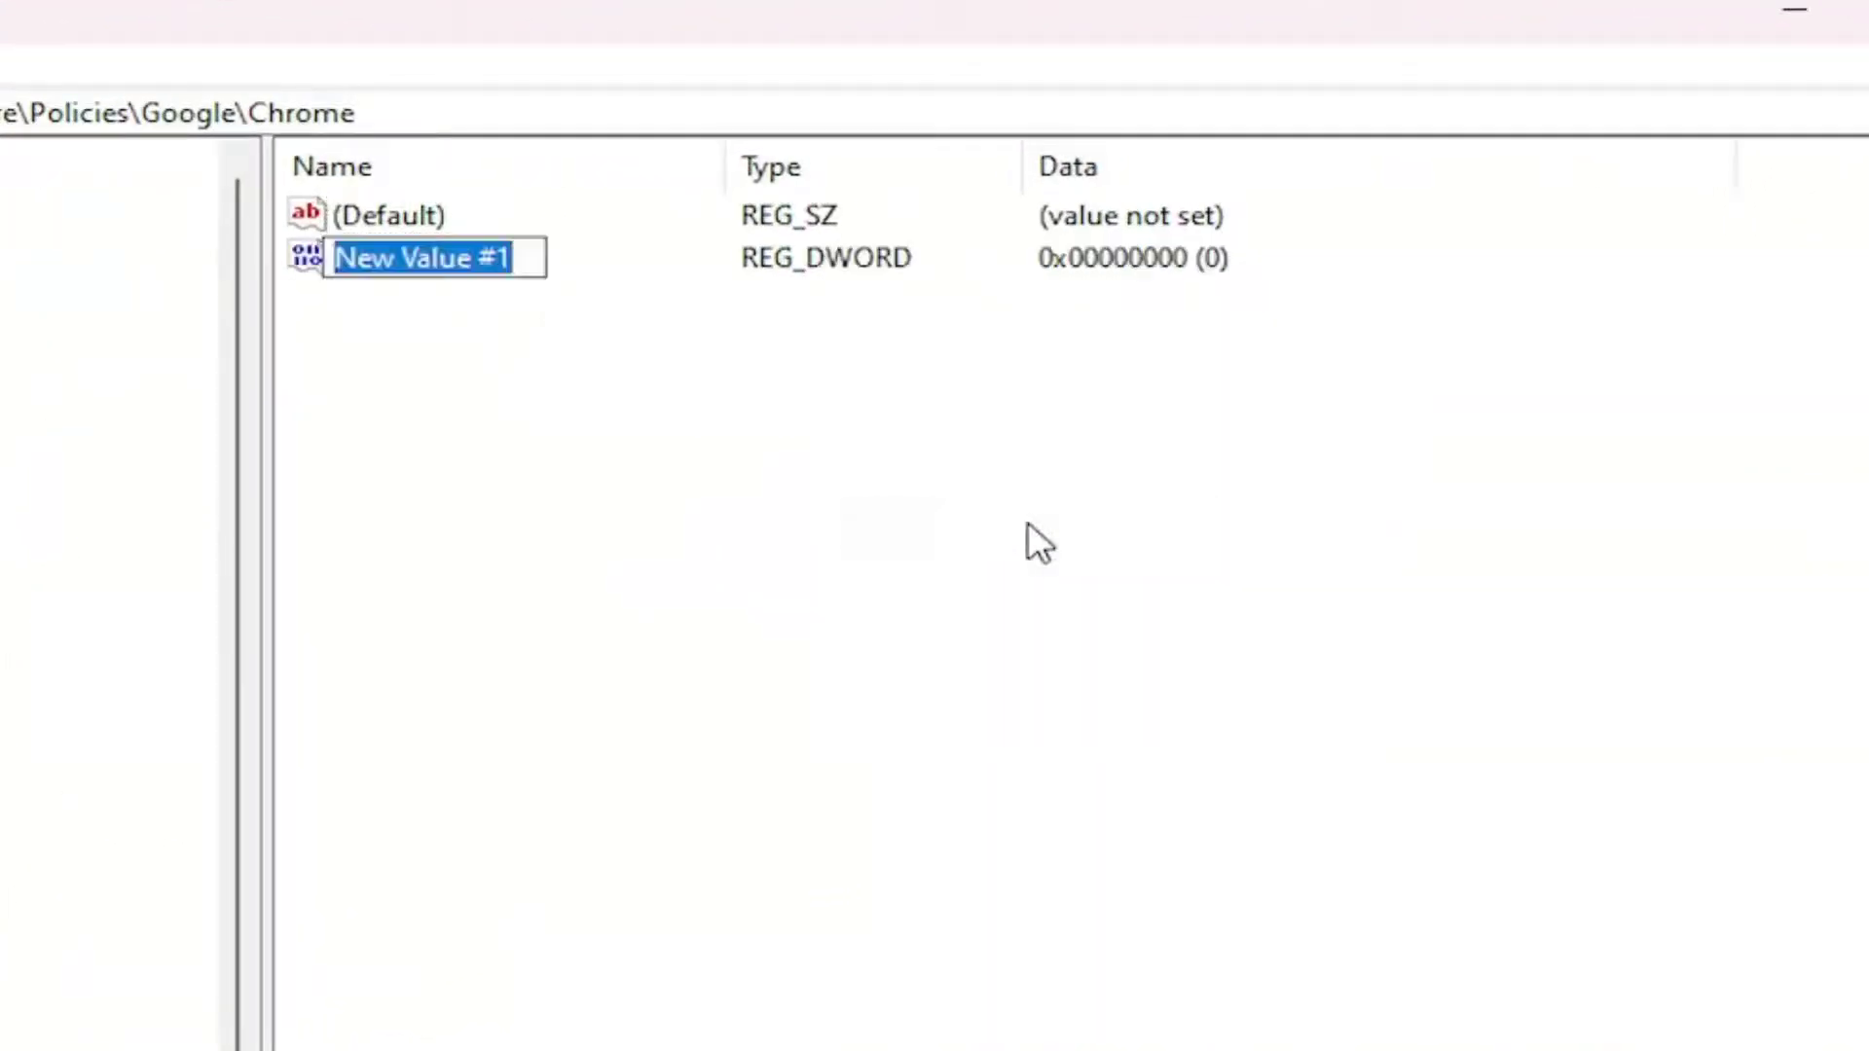
{"action": "type", "text": "DownloadR"}
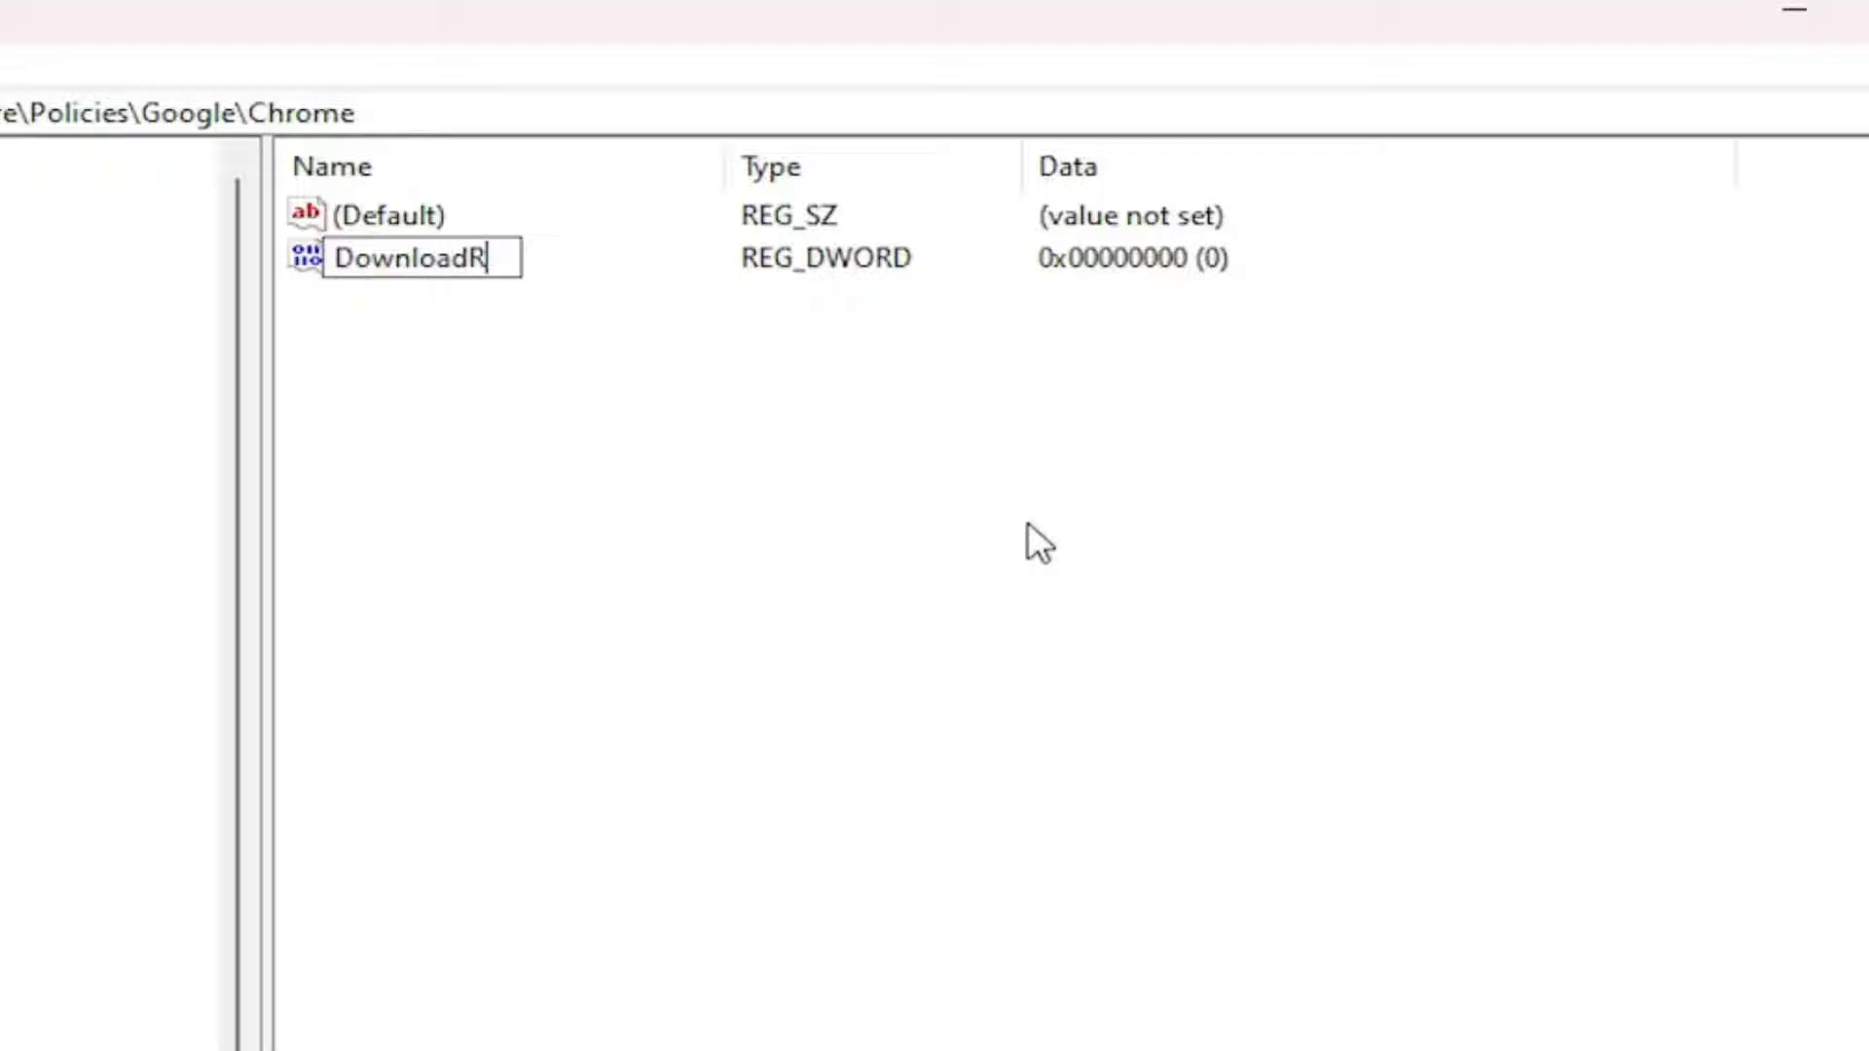
{"action": "type", "text": "estrictions"}
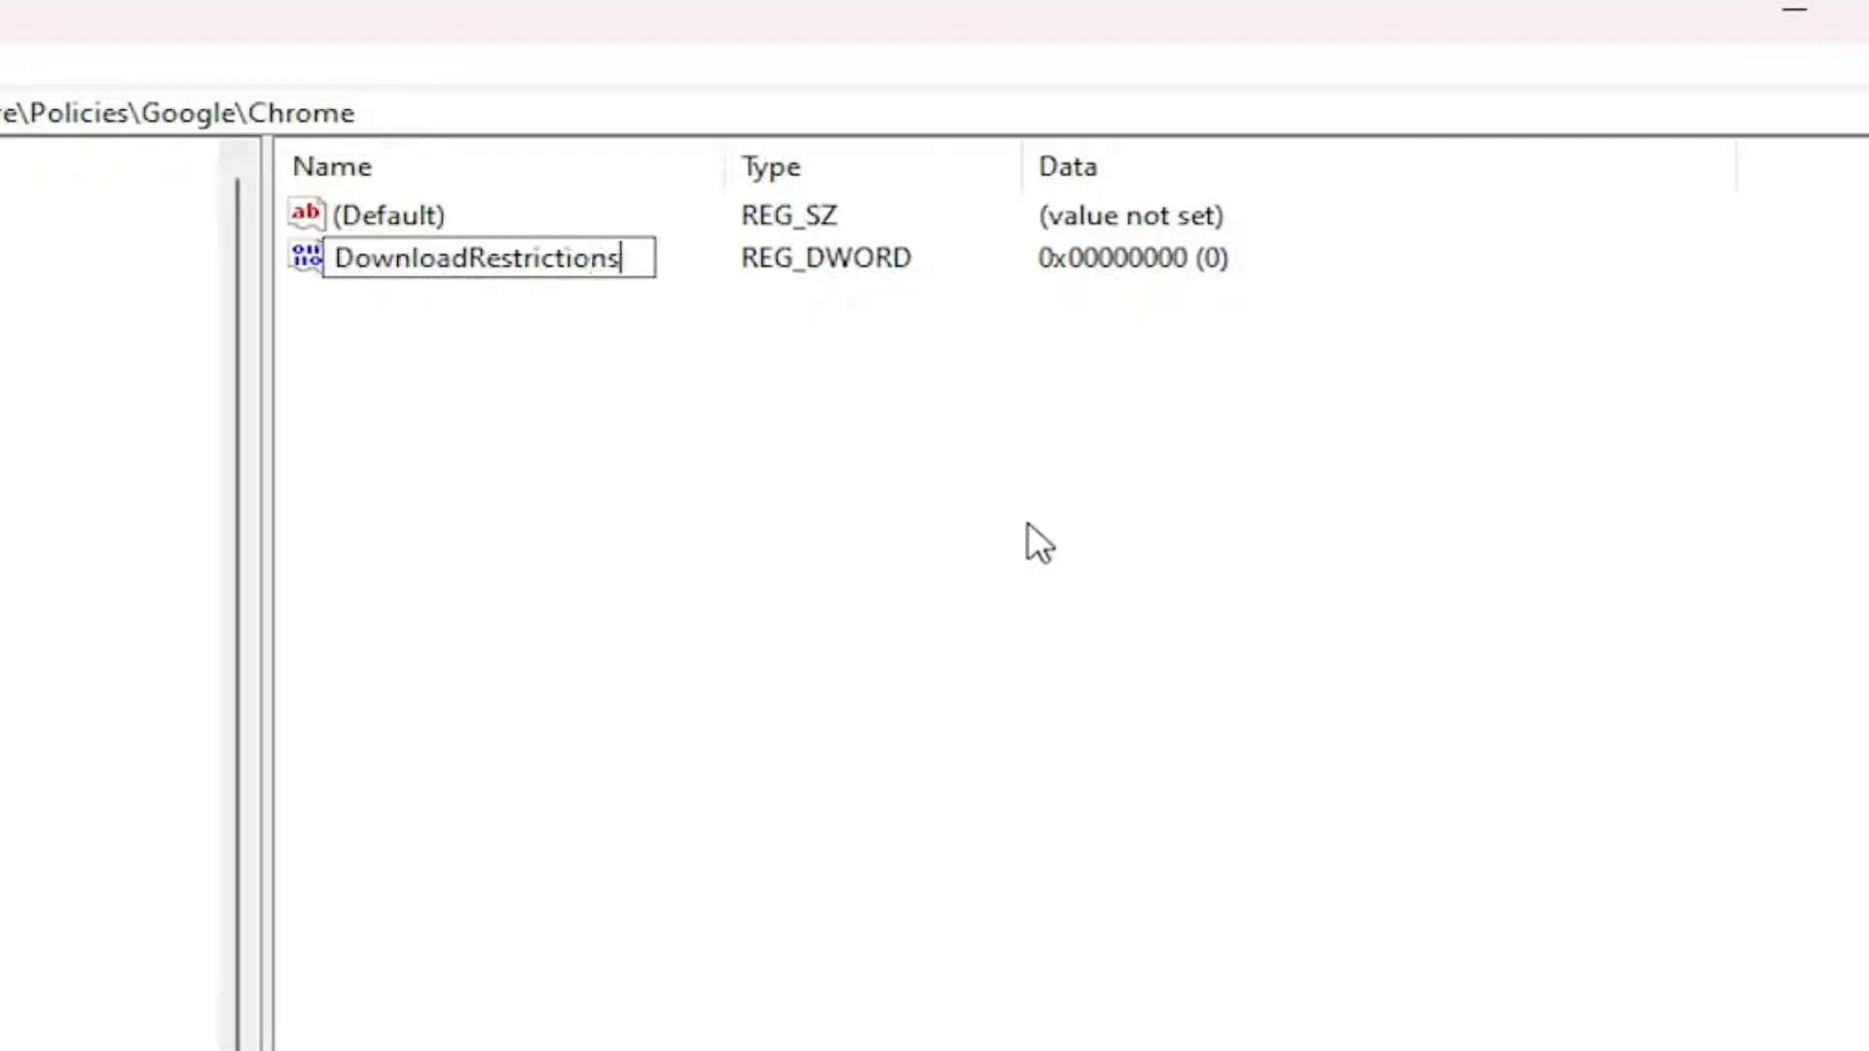
{"action": "key", "text": "Return"}
{"action": "left_click", "coordinate": [514, 336]}
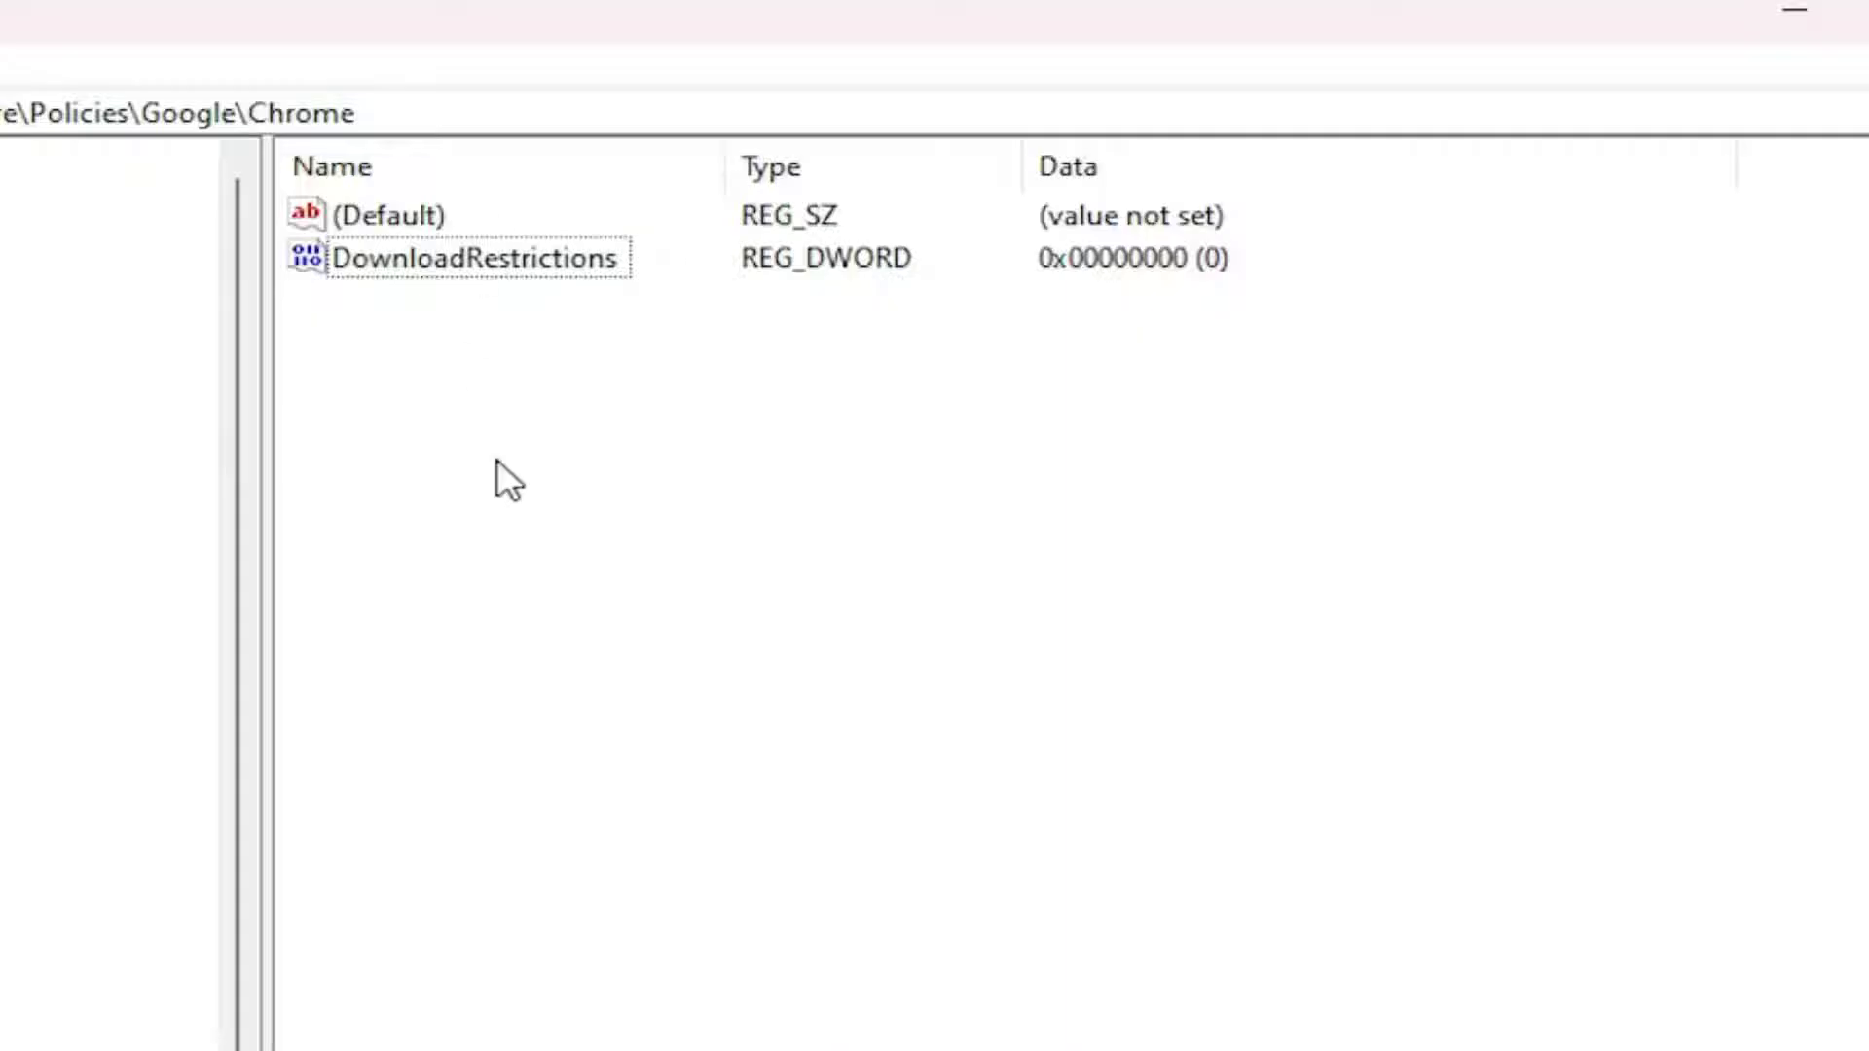
- Set DownloadRestrictions' hexadecimal value data to 0 and confirm with OK
{"action": "double_click", "coordinate": [513, 262]}
{"action": "left_click_drag", "start_coordinate": [196, 192], "coordinate": [948, 394]}
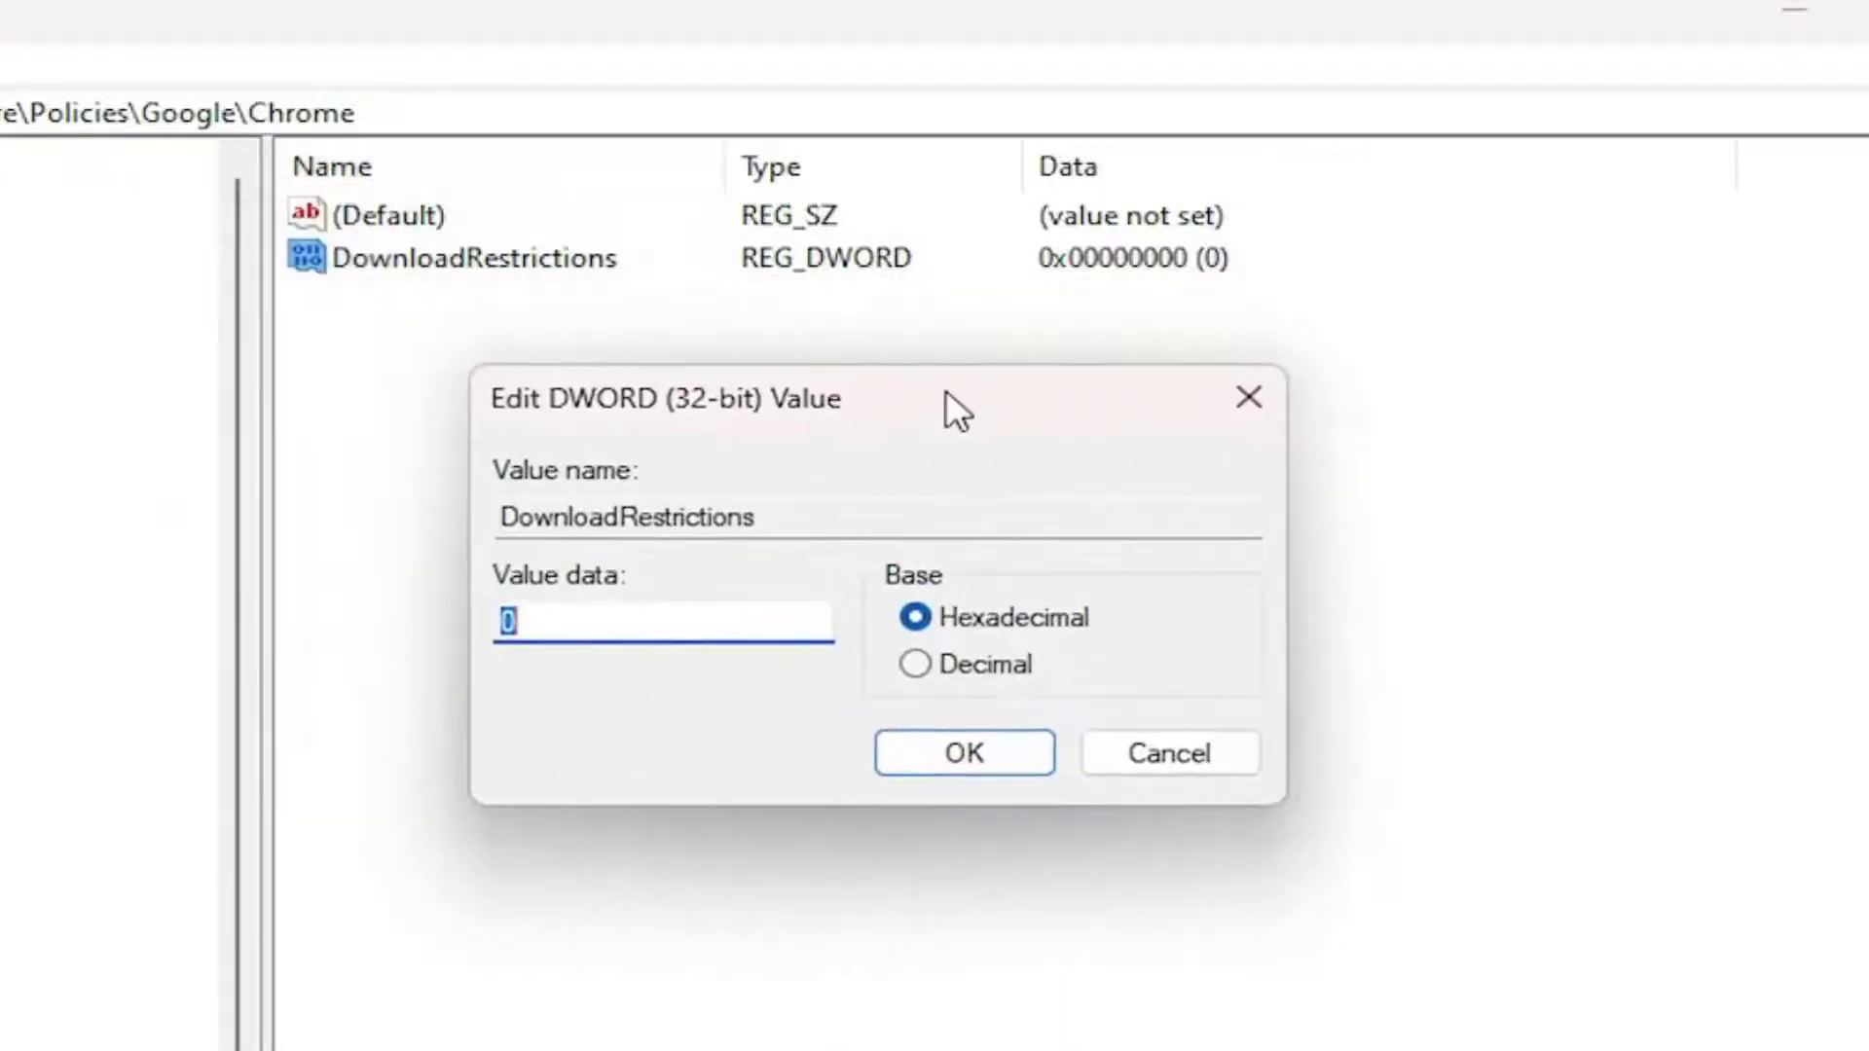
{"action": "left_click", "coordinate": [544, 623]}
{"action": "double_click", "coordinate": [506, 623]}
{"action": "left_click_drag", "start_coordinate": [555, 623], "coordinate": [503, 623]}
{"action": "key", "text": "BackSpace"}
{"action": "type", "text": "0"}
{"action": "left_click", "coordinate": [961, 751]}
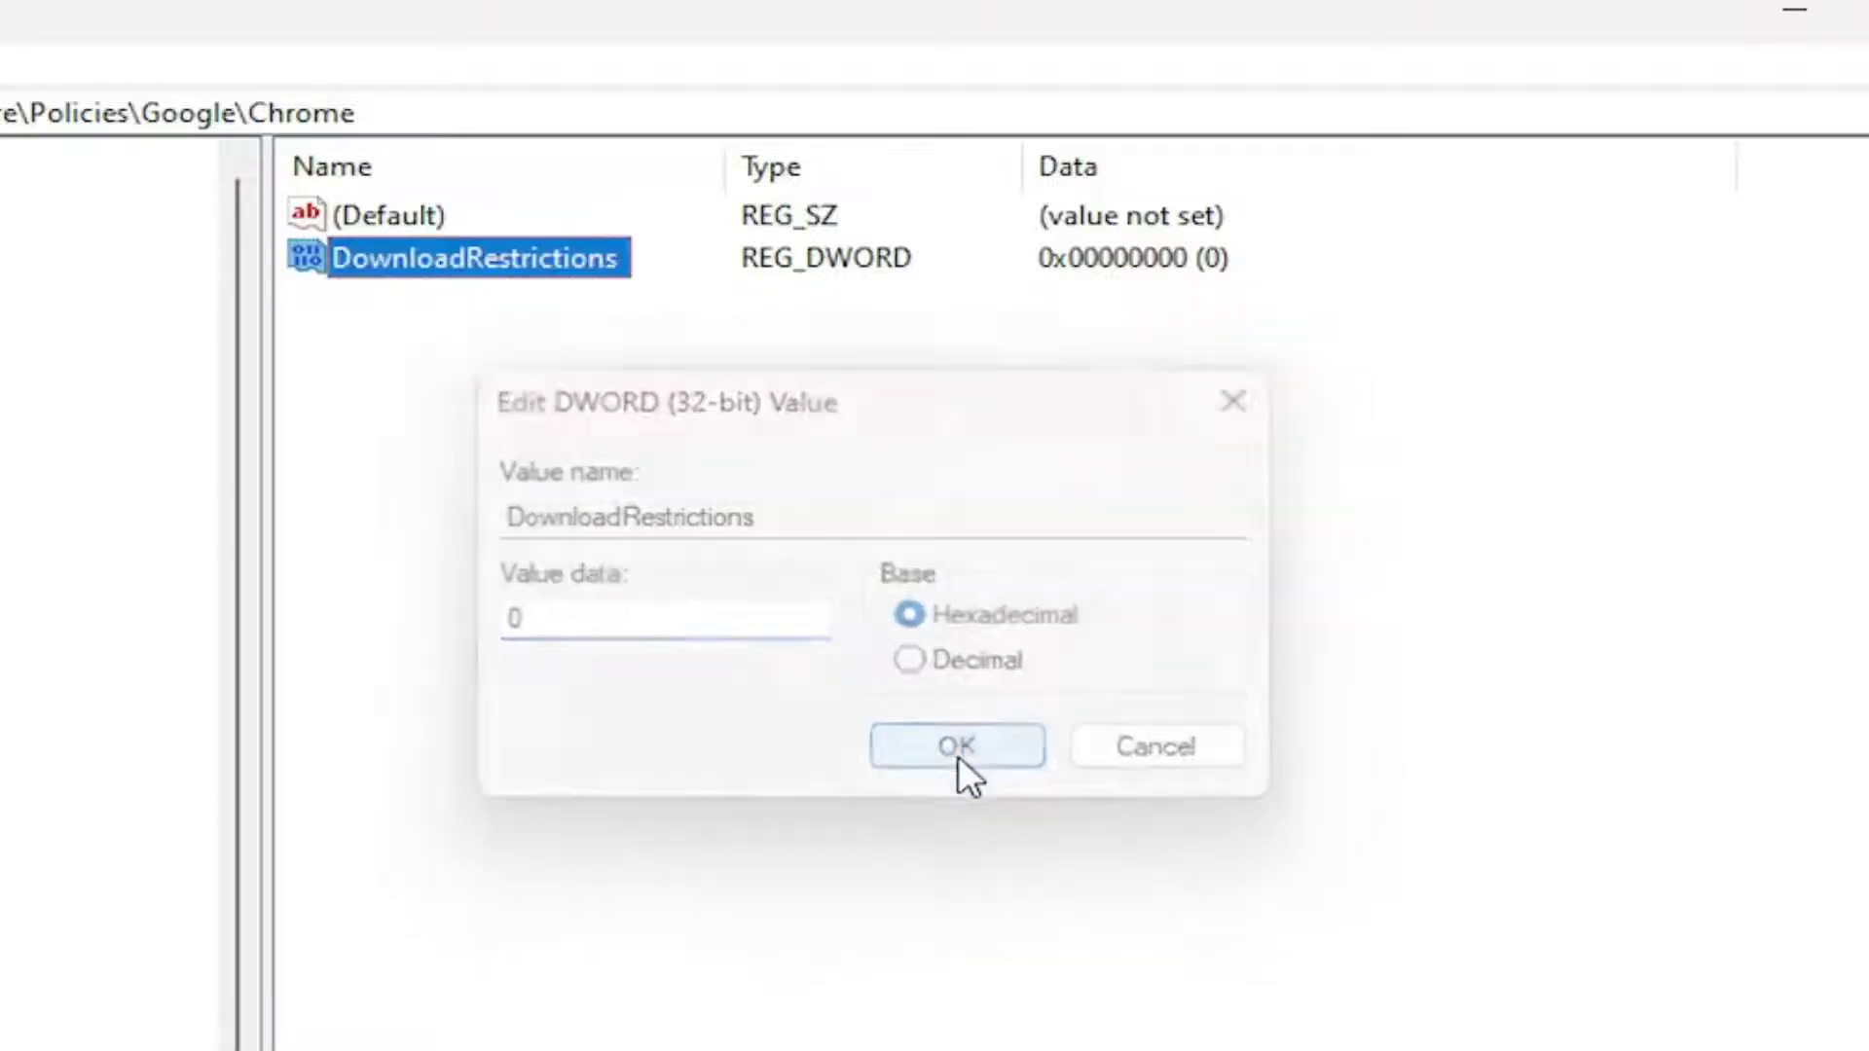
- Step up from Chrome through Google, Policies and Software to the Computer root
{"action": "key", "text": "BackSpace"}
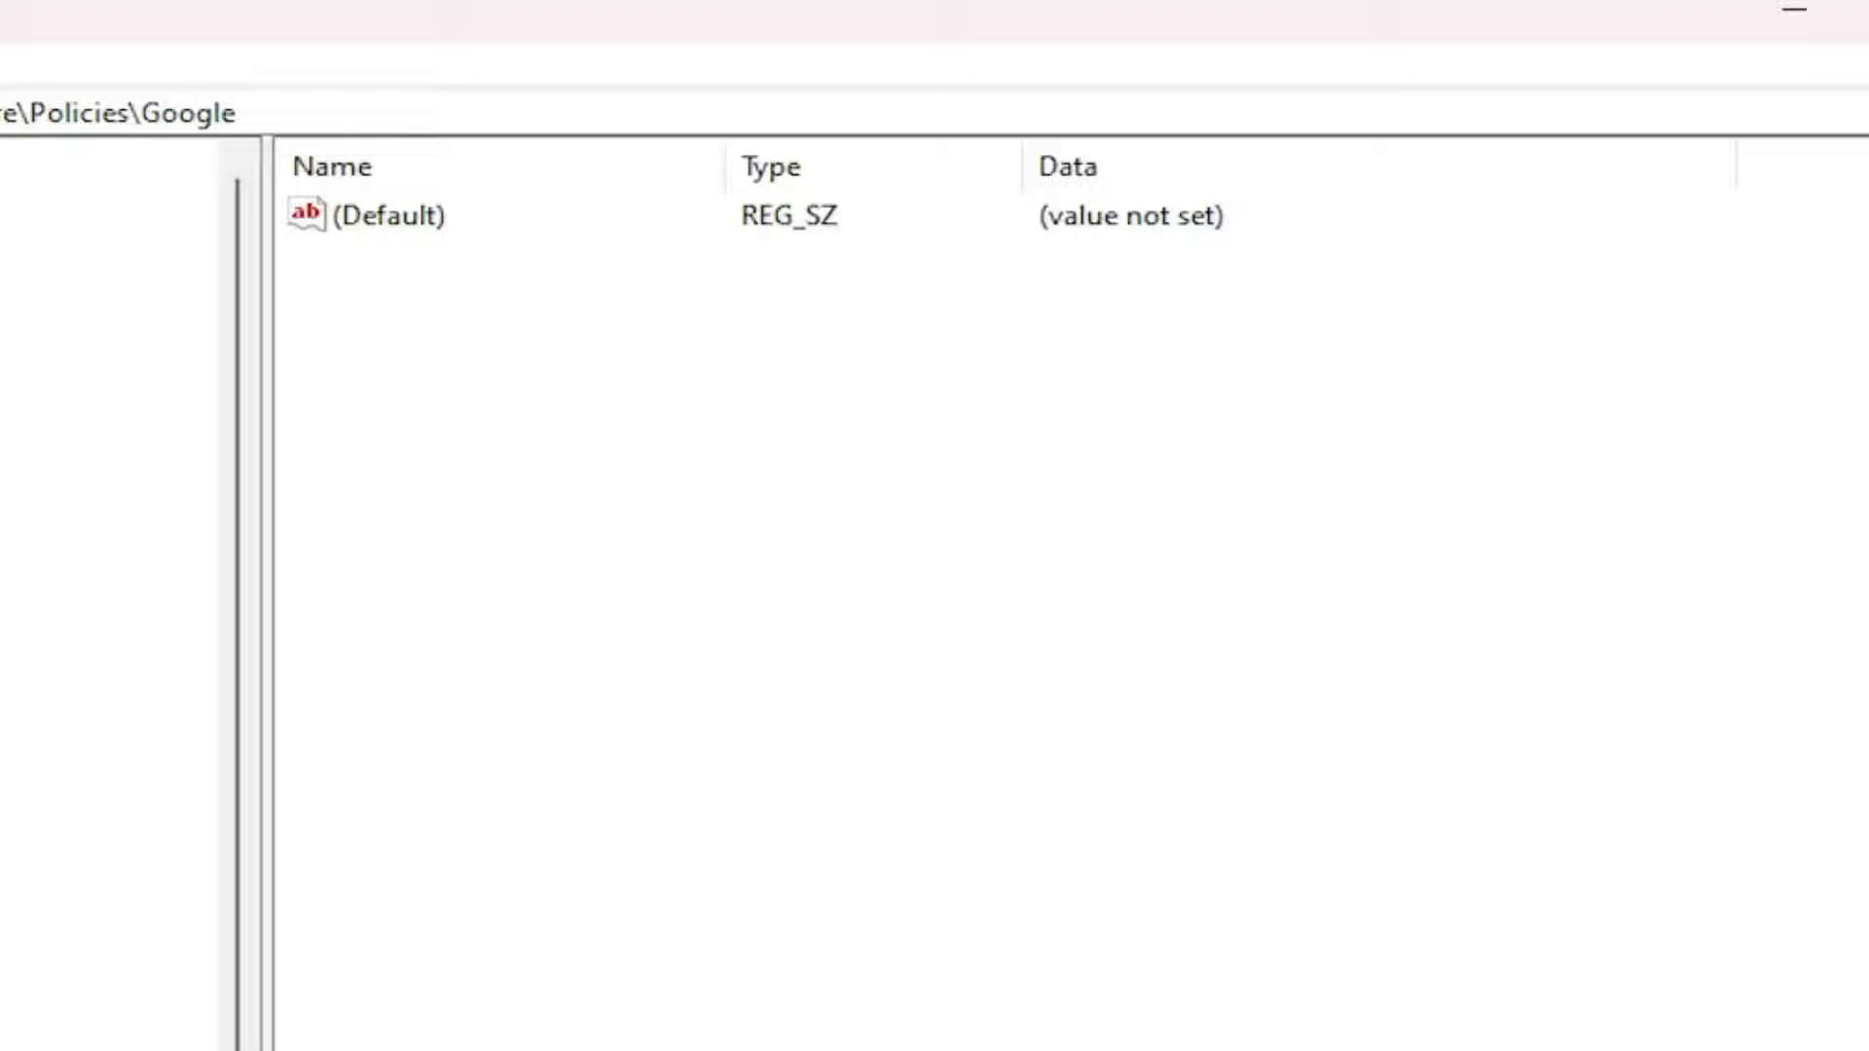
{"action": "key", "text": "BackSpace"}
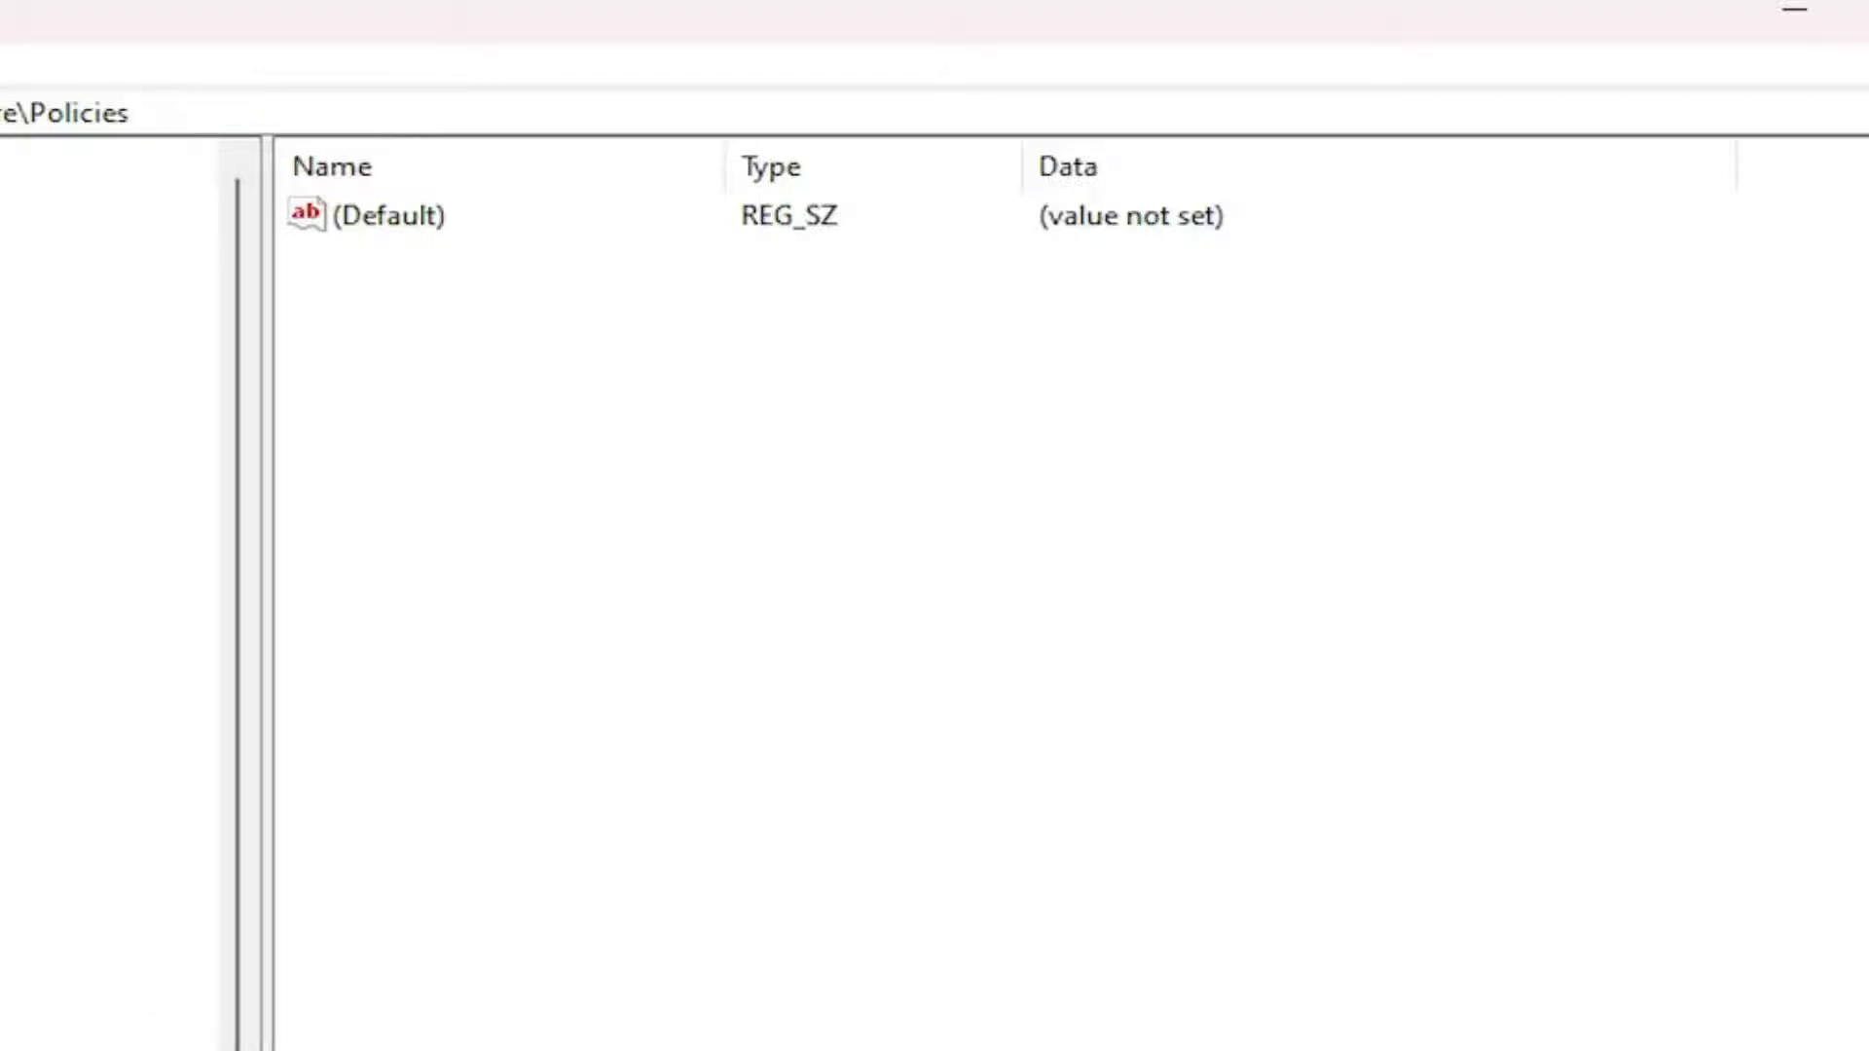
{"action": "key", "text": "BackSpace"}
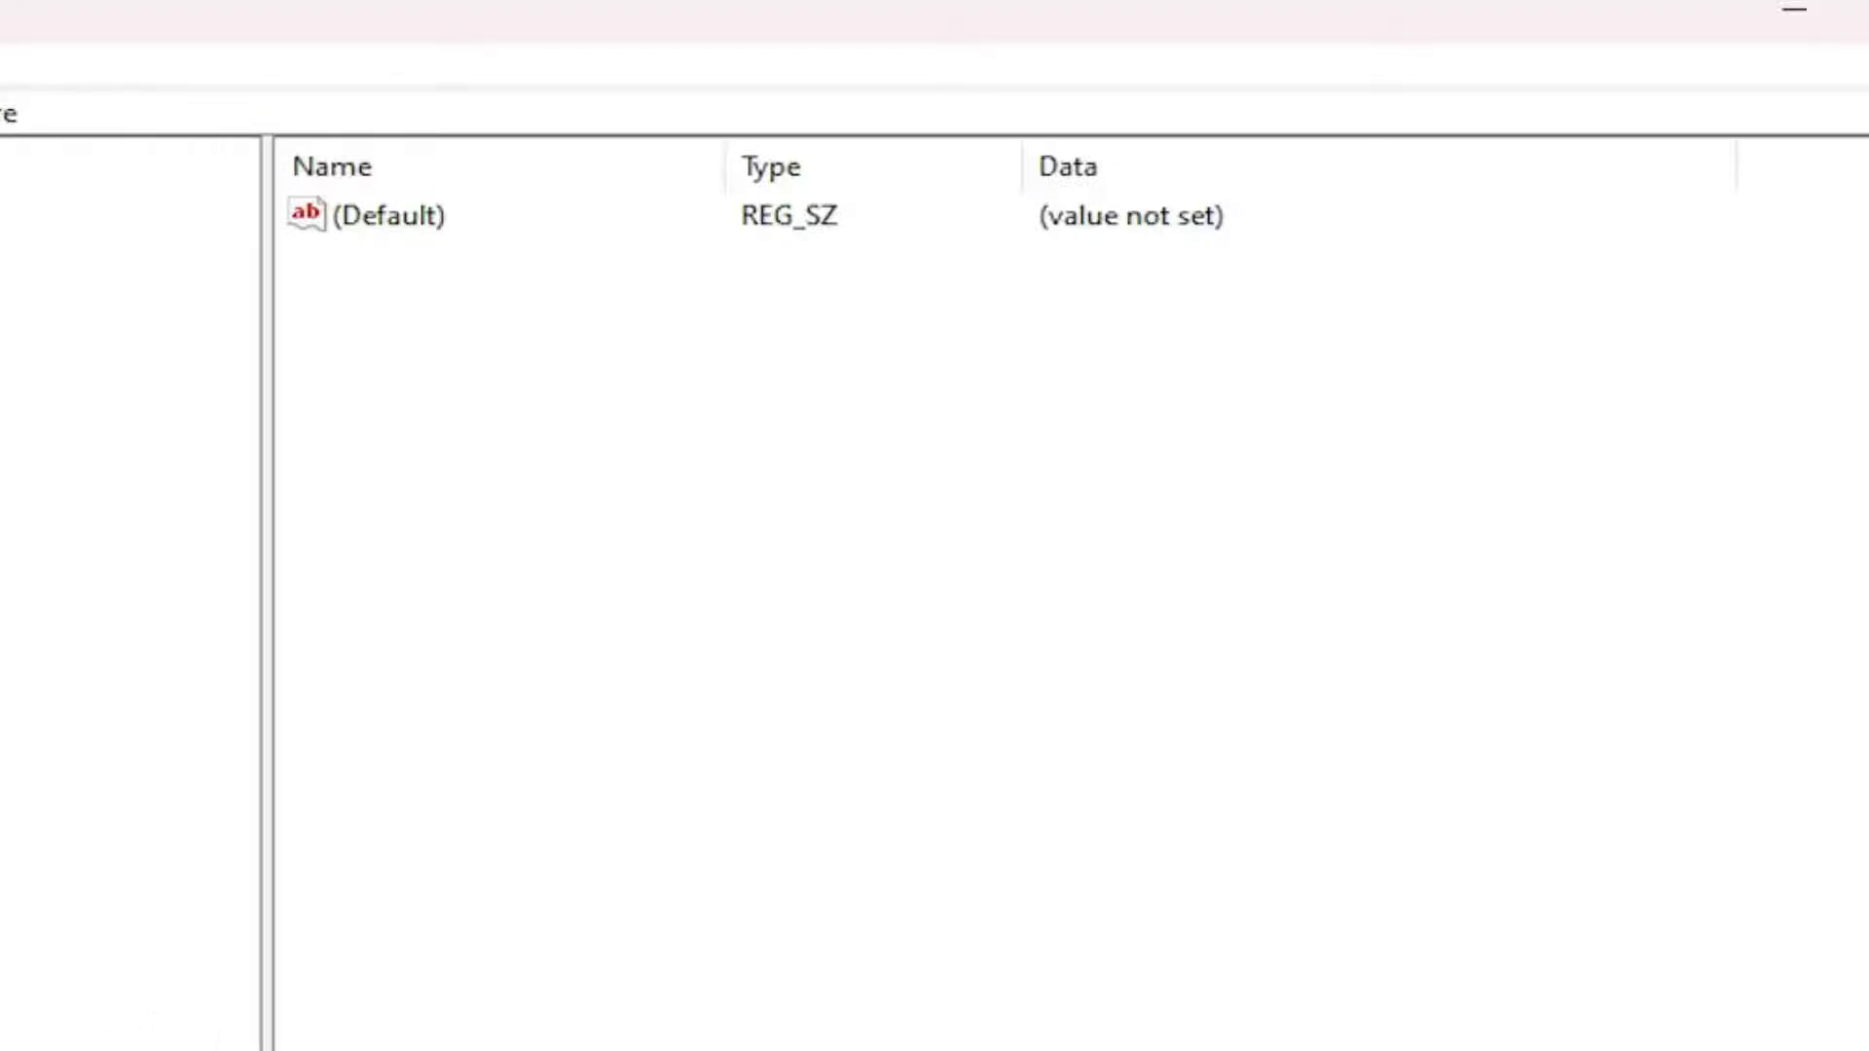
{"action": "key", "text": "BackSpace"}
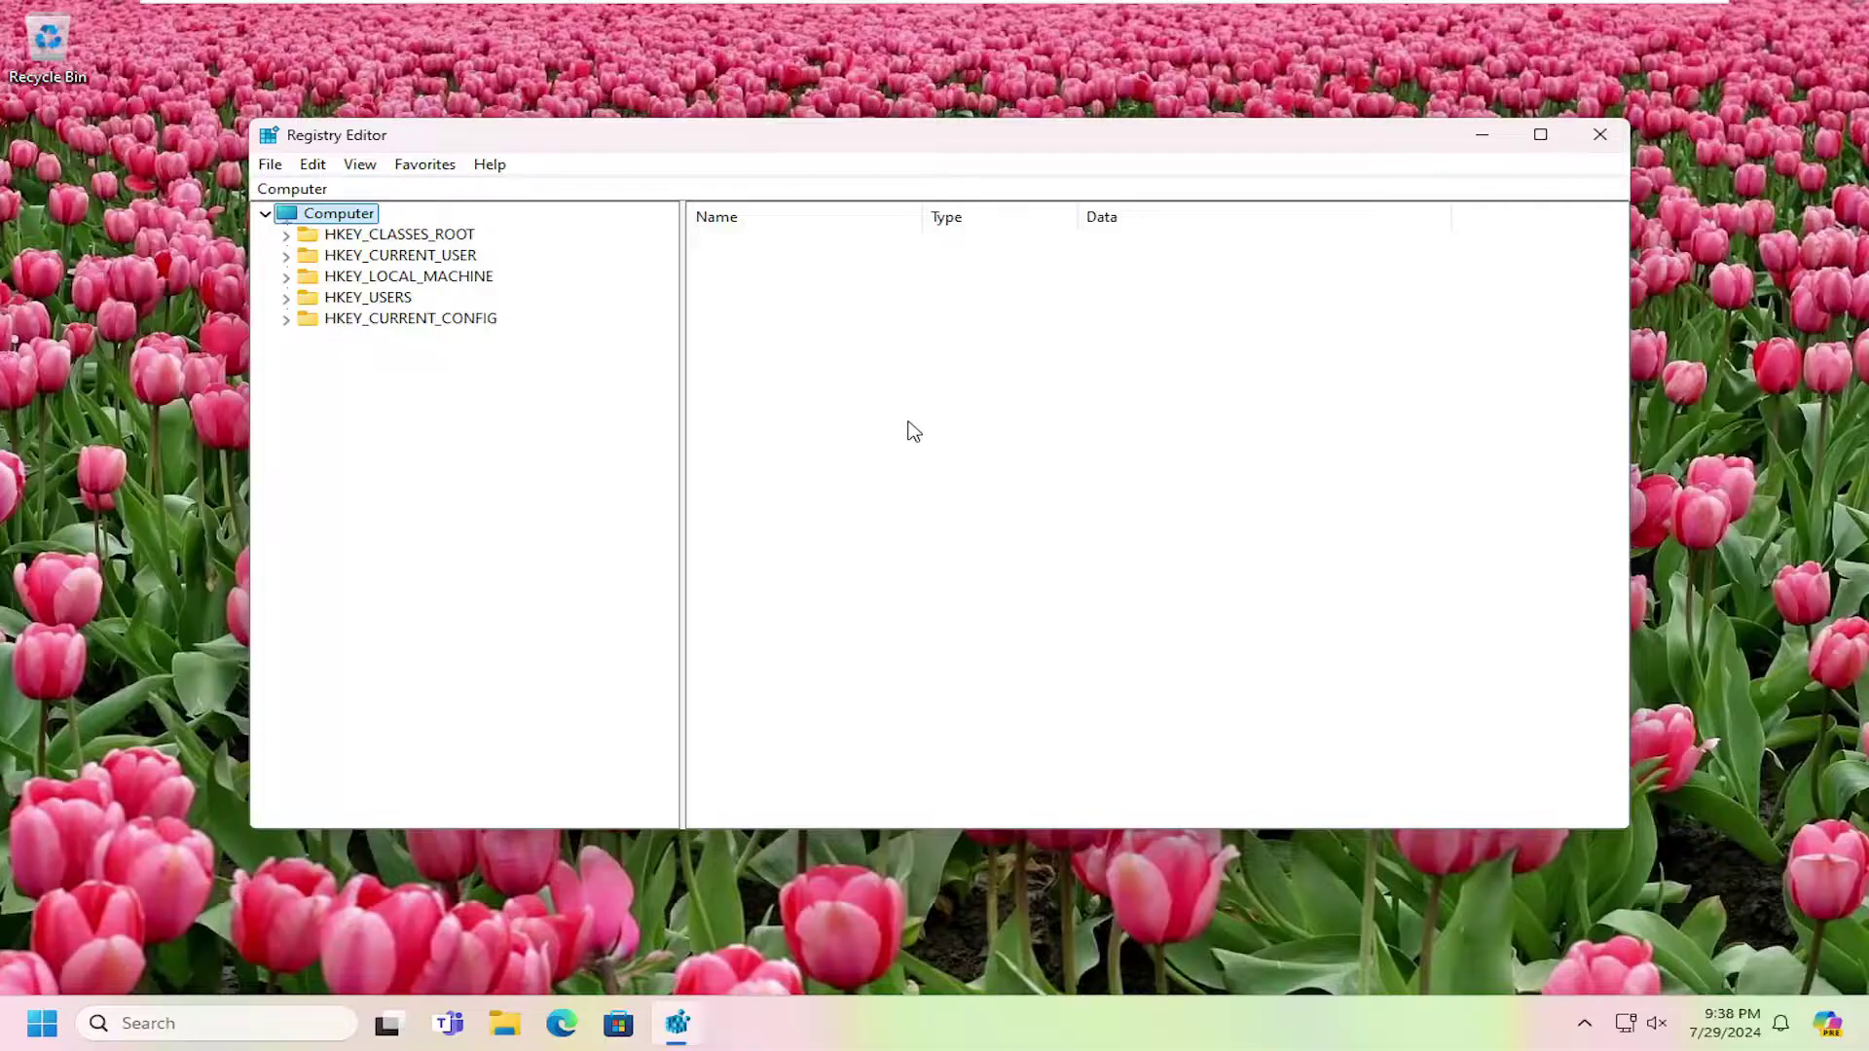
- Close Registry Editor and bring up the Start button's power-user menu
{"action": "left_click", "coordinate": [1600, 135]}
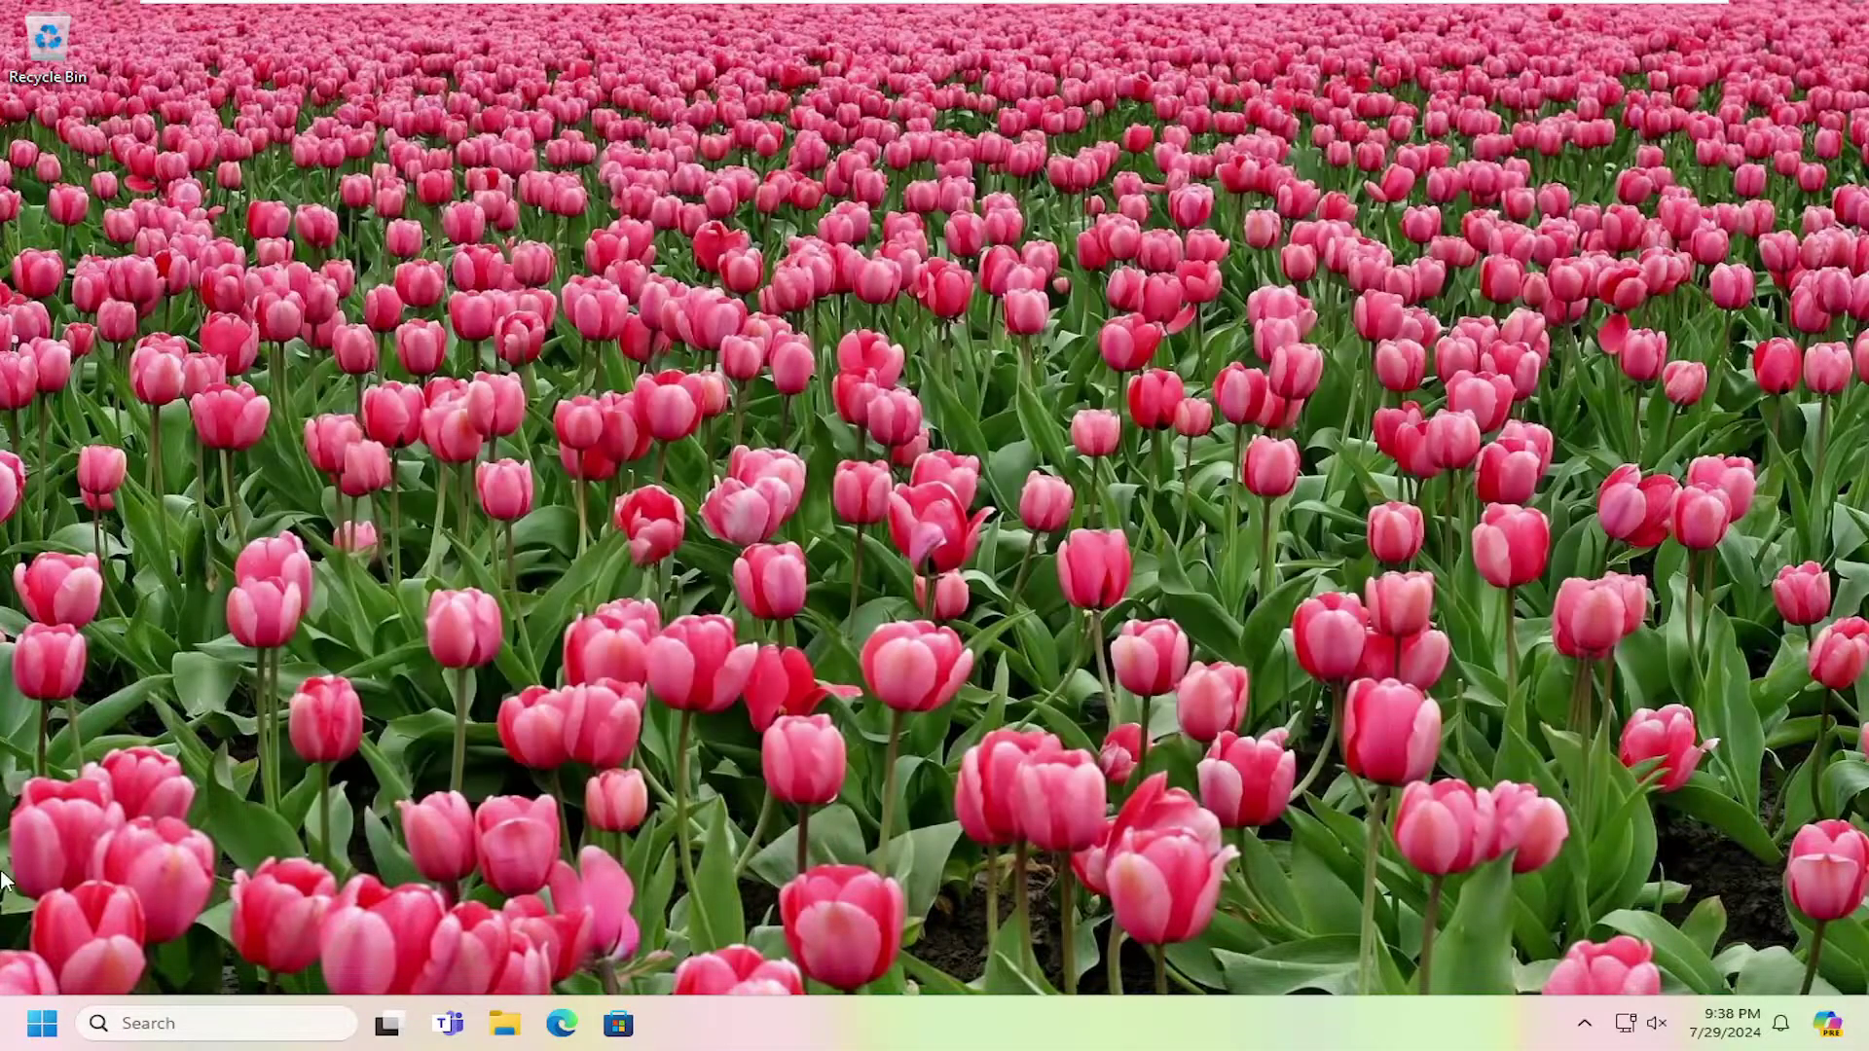
{"action": "right_click", "coordinate": [45, 1027]}
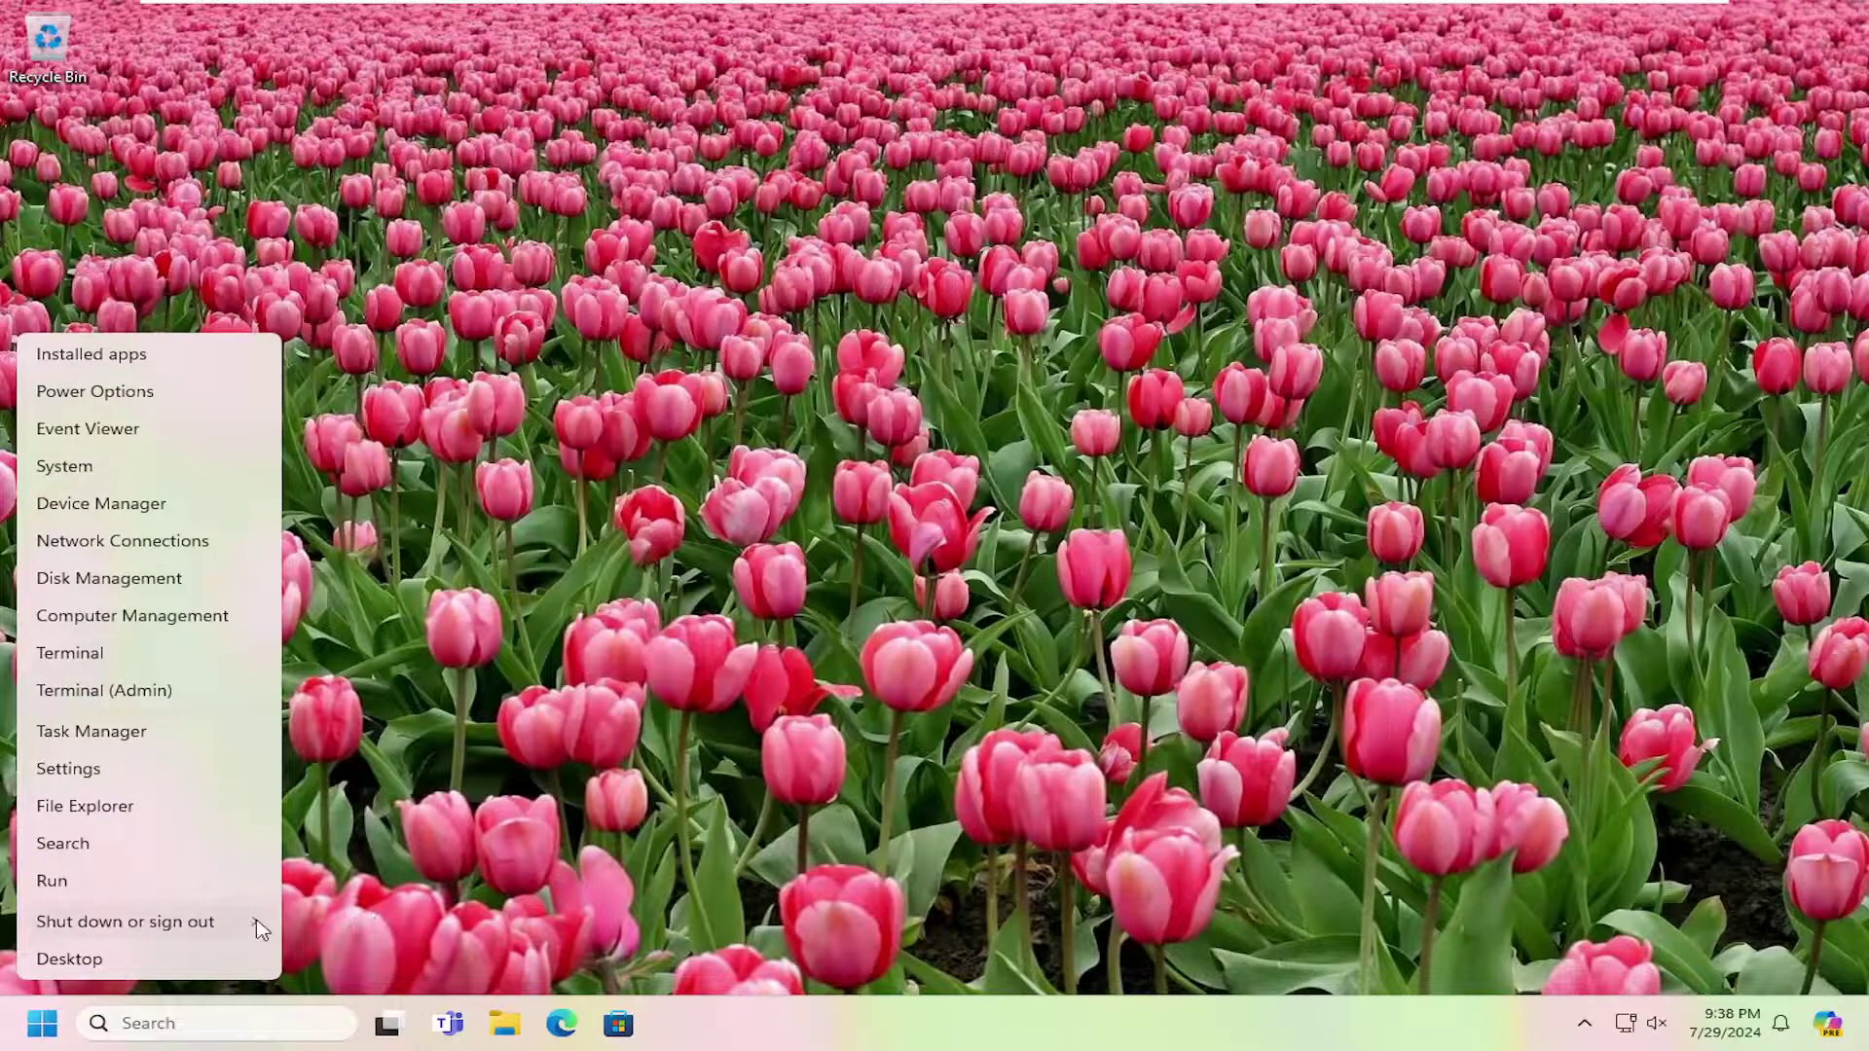